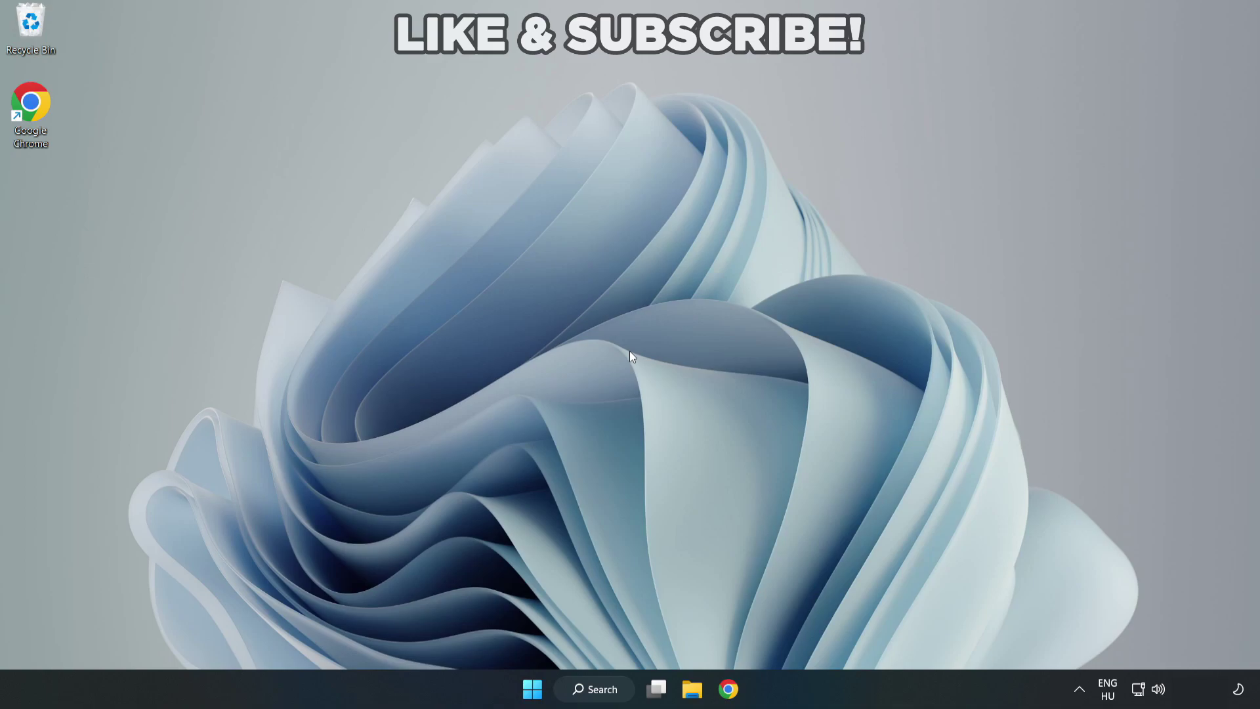
Search Windows for 'device manager' and open the Device Manager best match
left_click(600, 686)
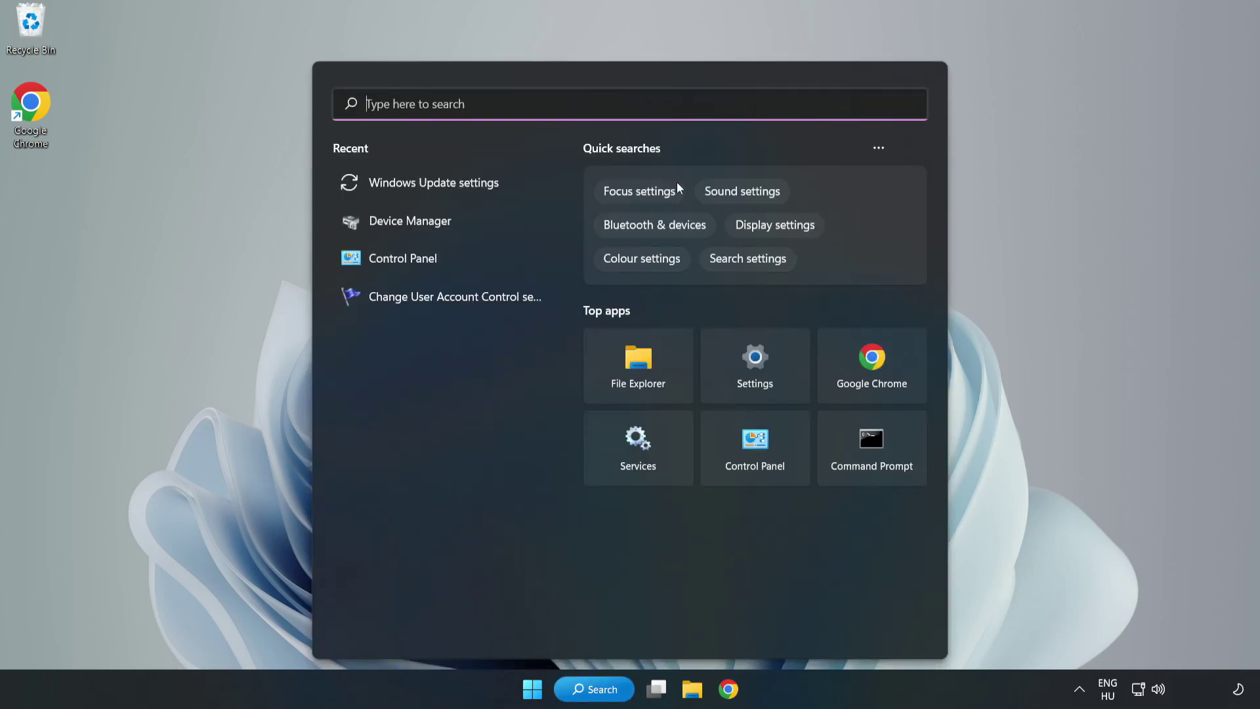
type("device m")
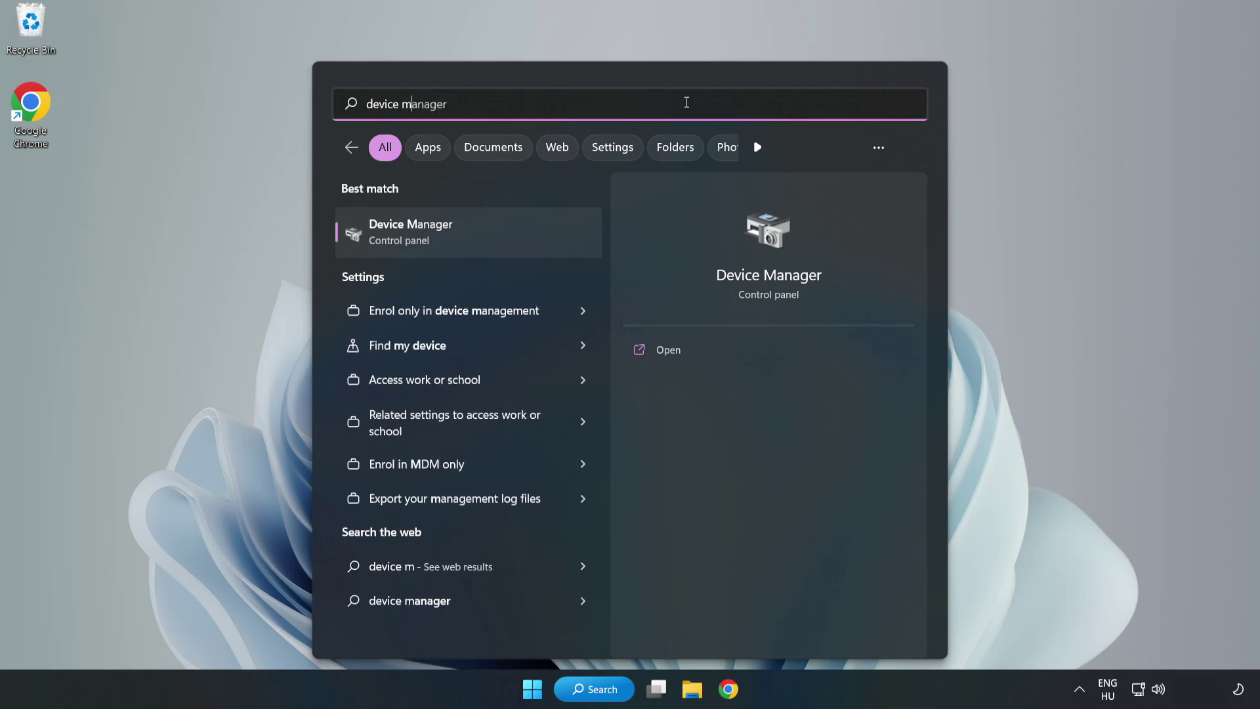
type("anager")
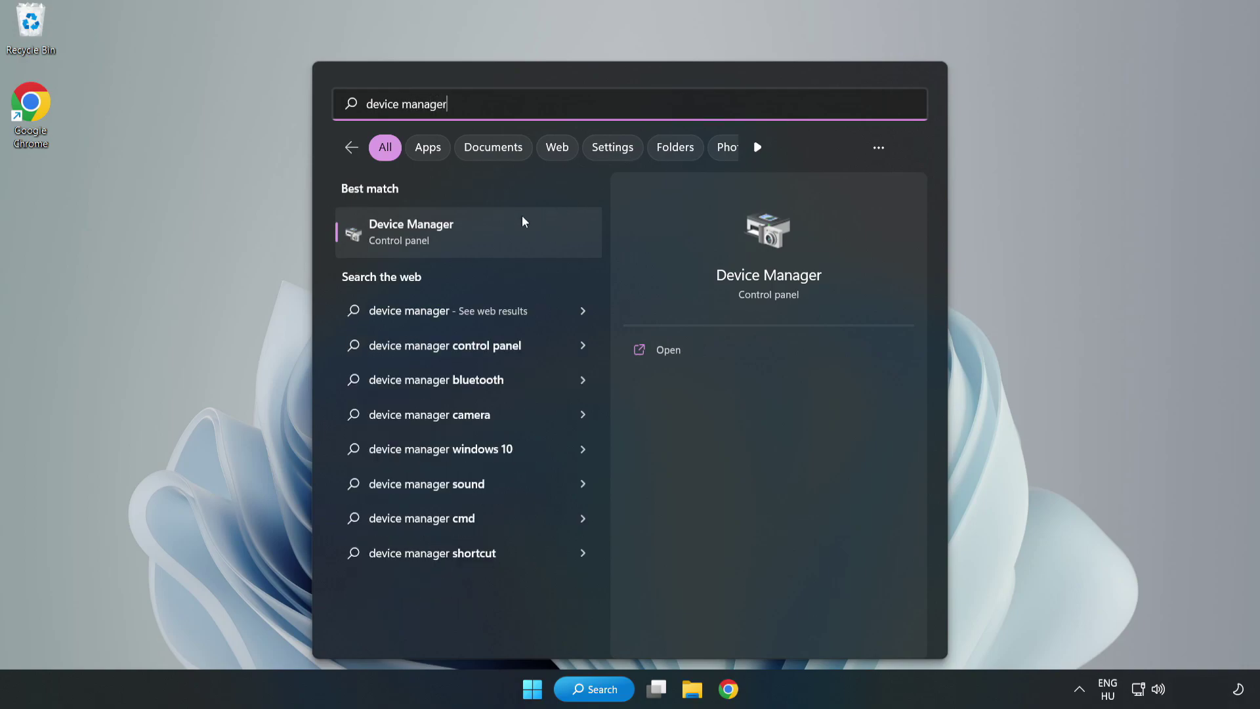
left_click(470, 244)
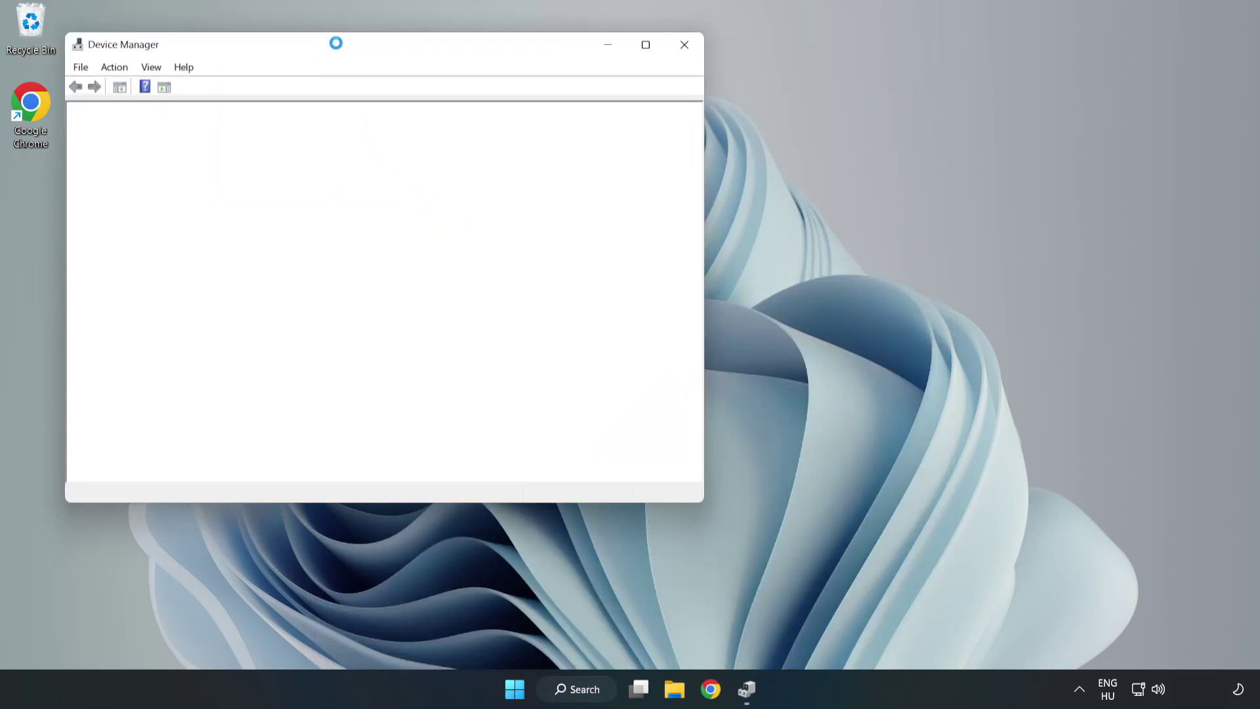
Centre Device Manager, expand Display adapters and choose Update driver on VMware SVGA 3D
left_click_drag(339, 48, 564, 112)
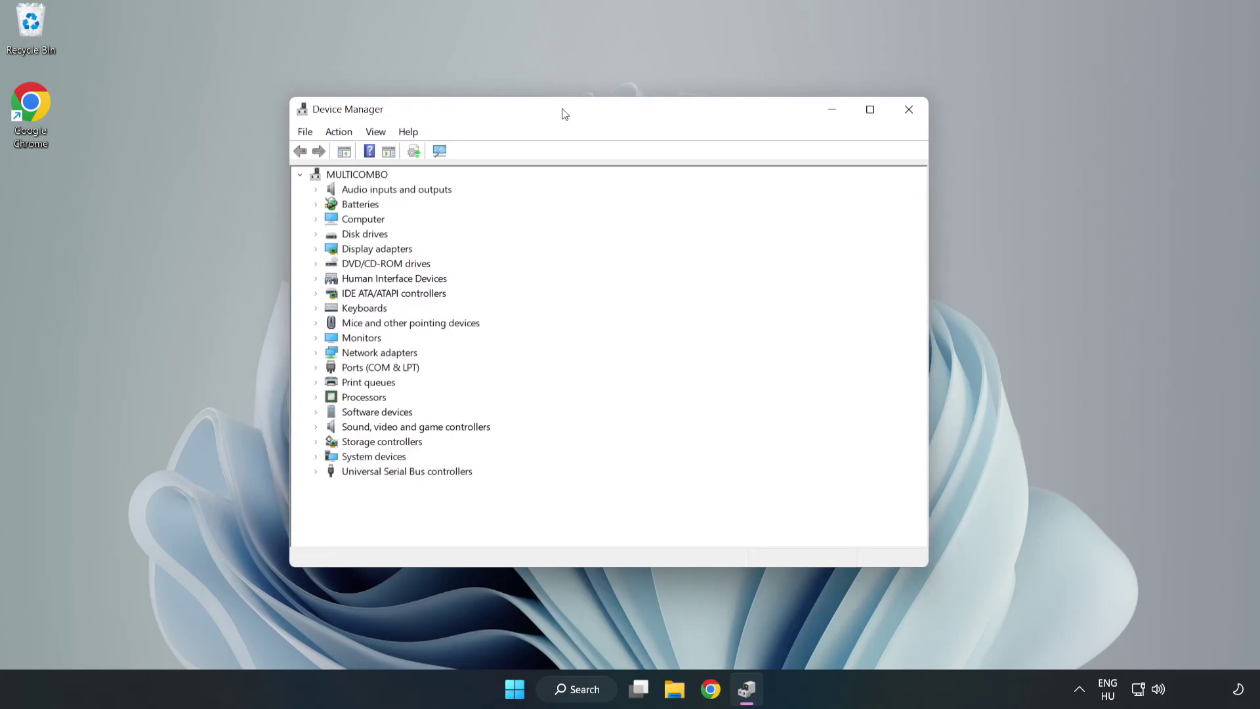
left_click(336, 251)
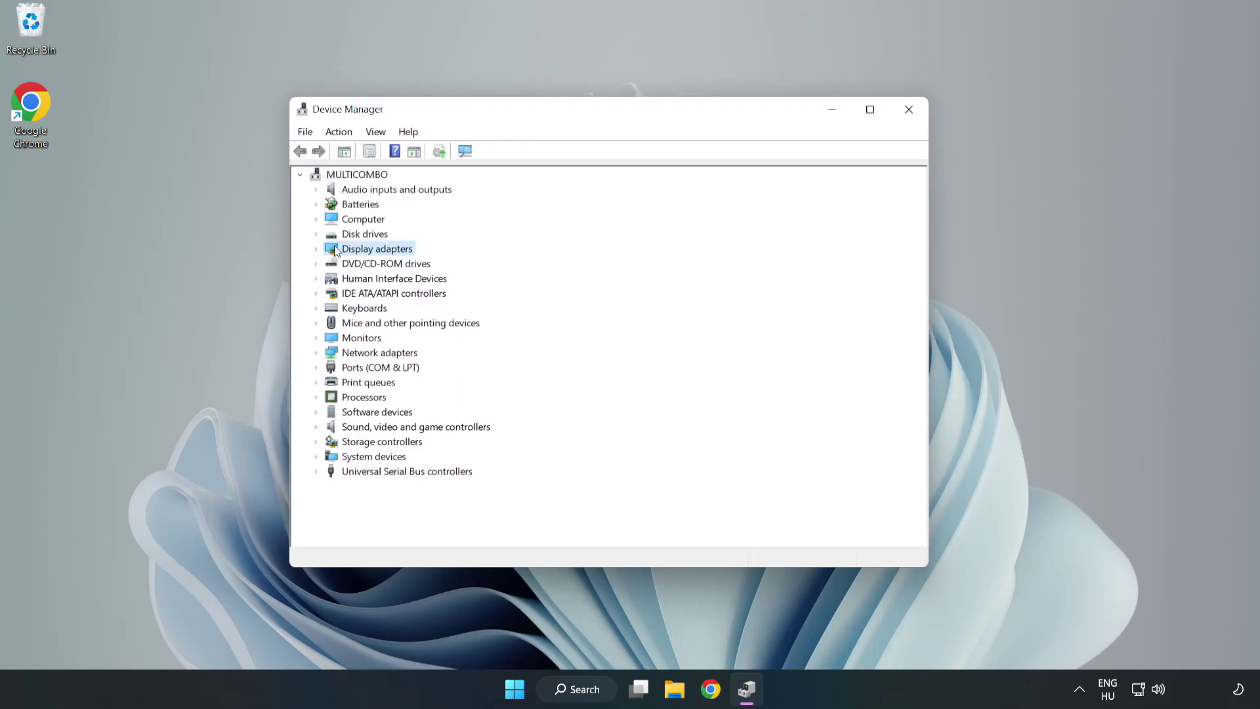
left_click(317, 249)
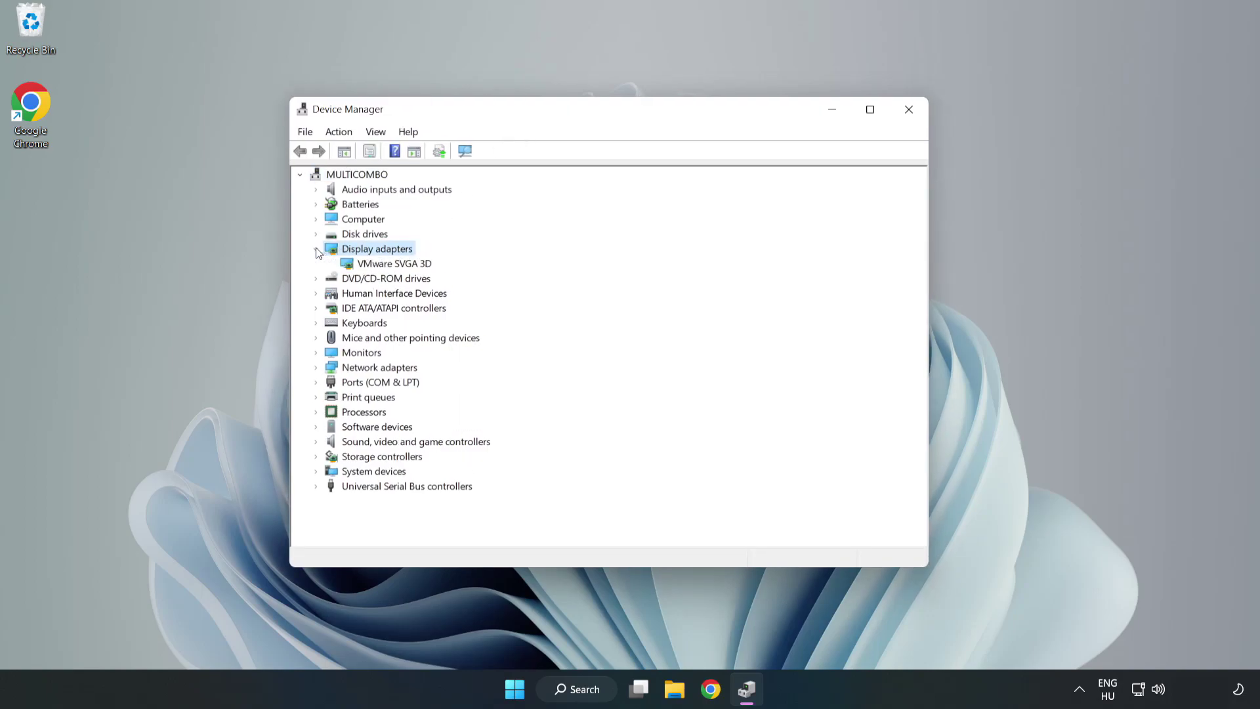
left_click(350, 264)
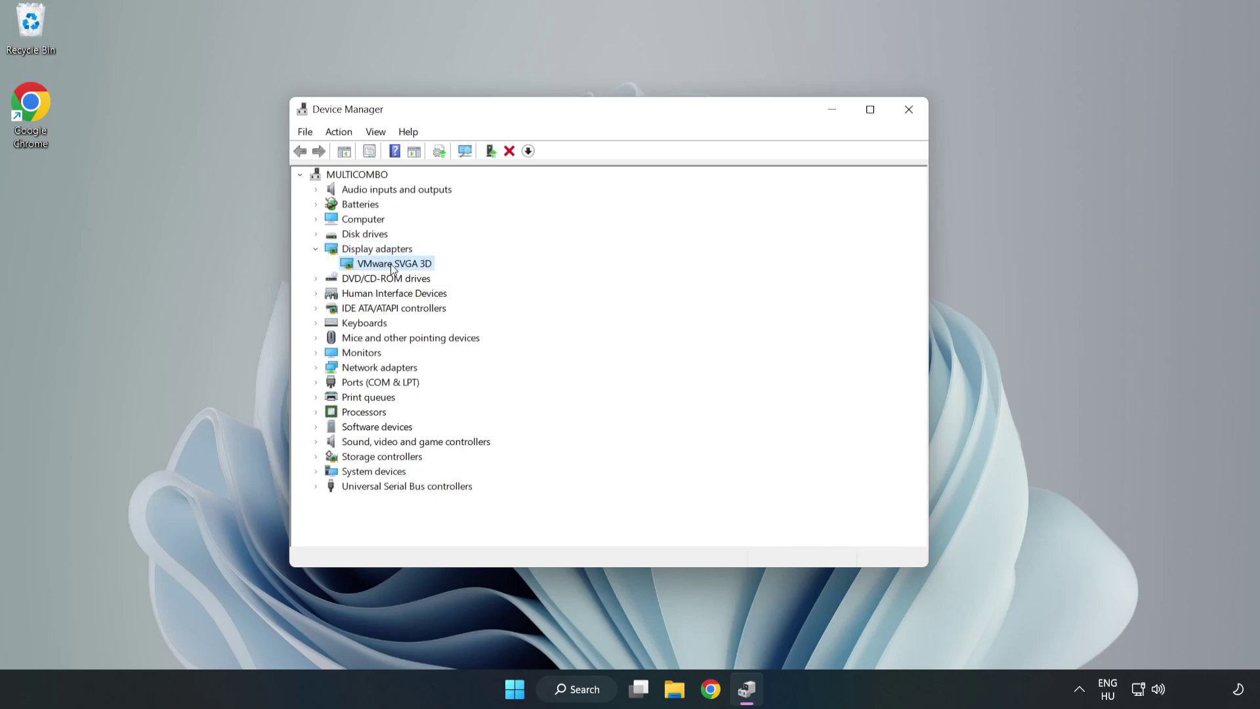
right_click(392, 267)
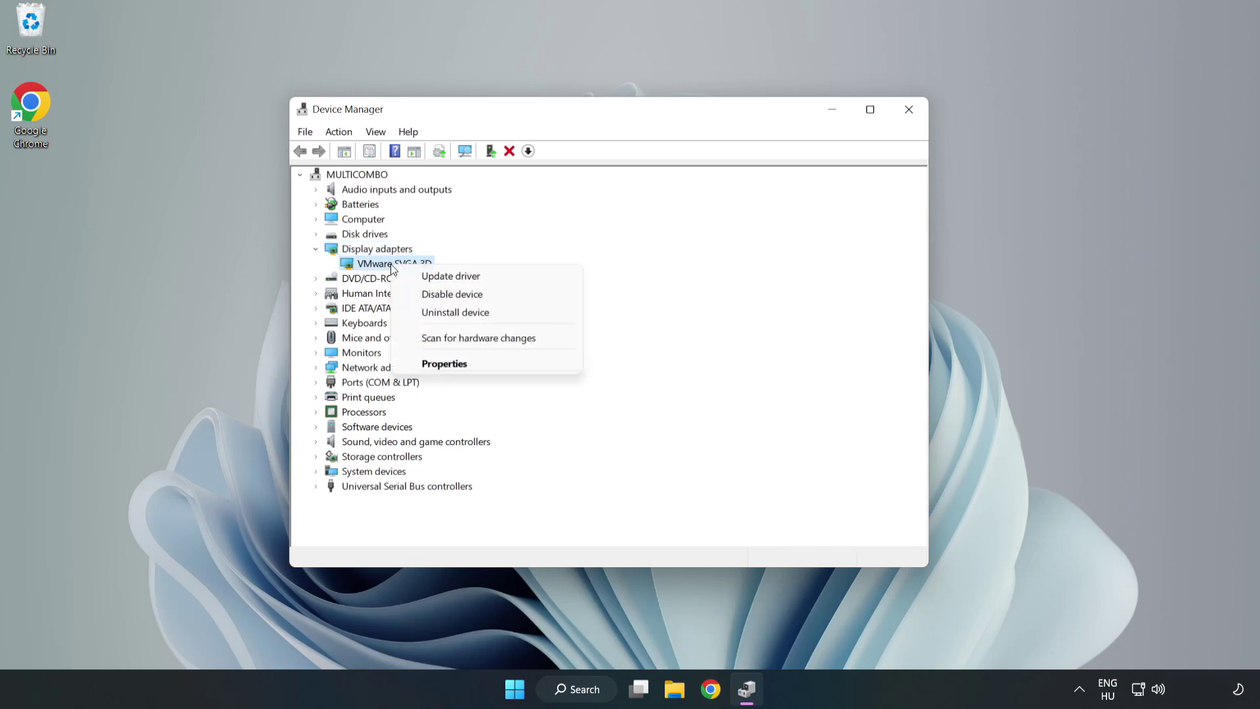
left_click(489, 279)
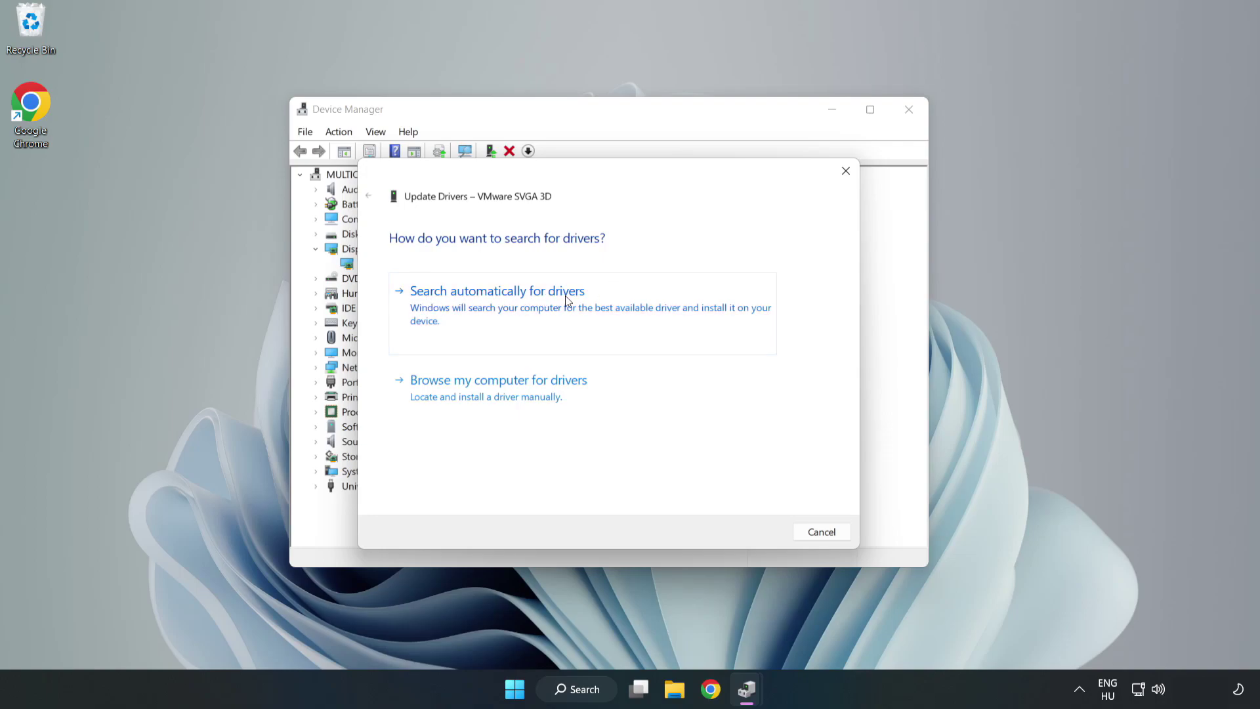
Search automatically for drivers and close the wizard once the best driver is confirmed installed
left_click(502, 307)
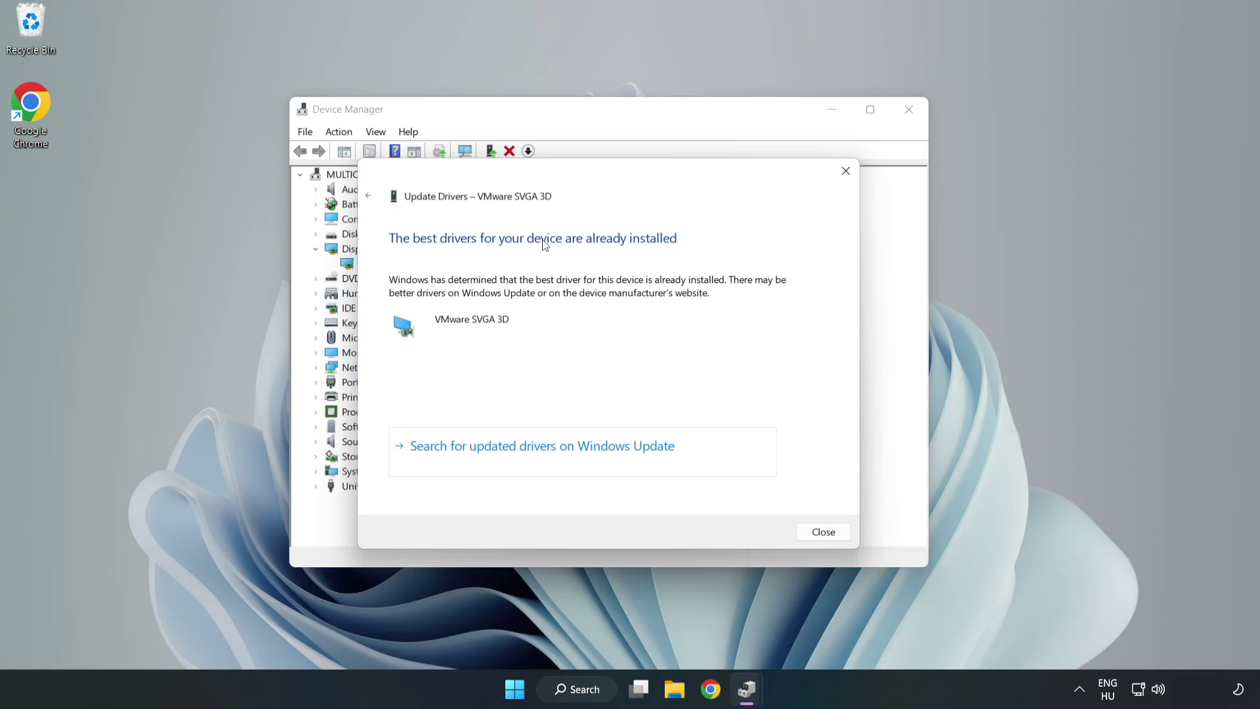
left_click(824, 534)
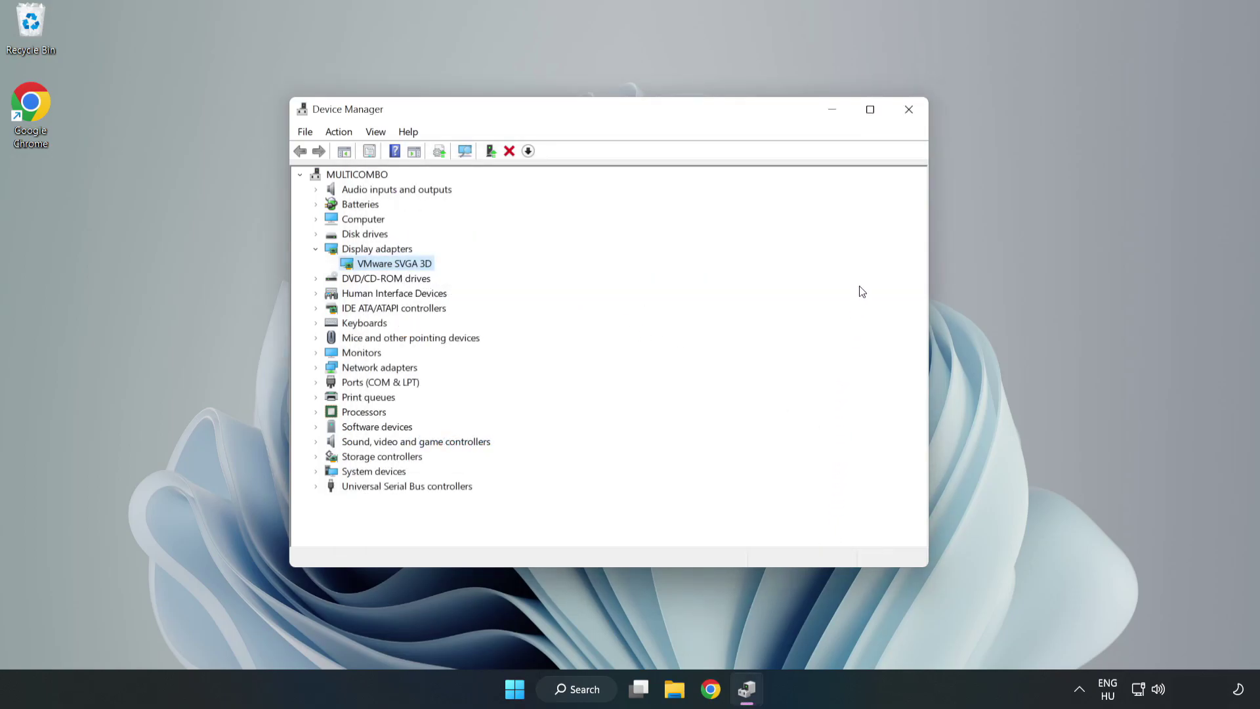
Close Device Manager and search Windows for 'updates'
left_click(910, 113)
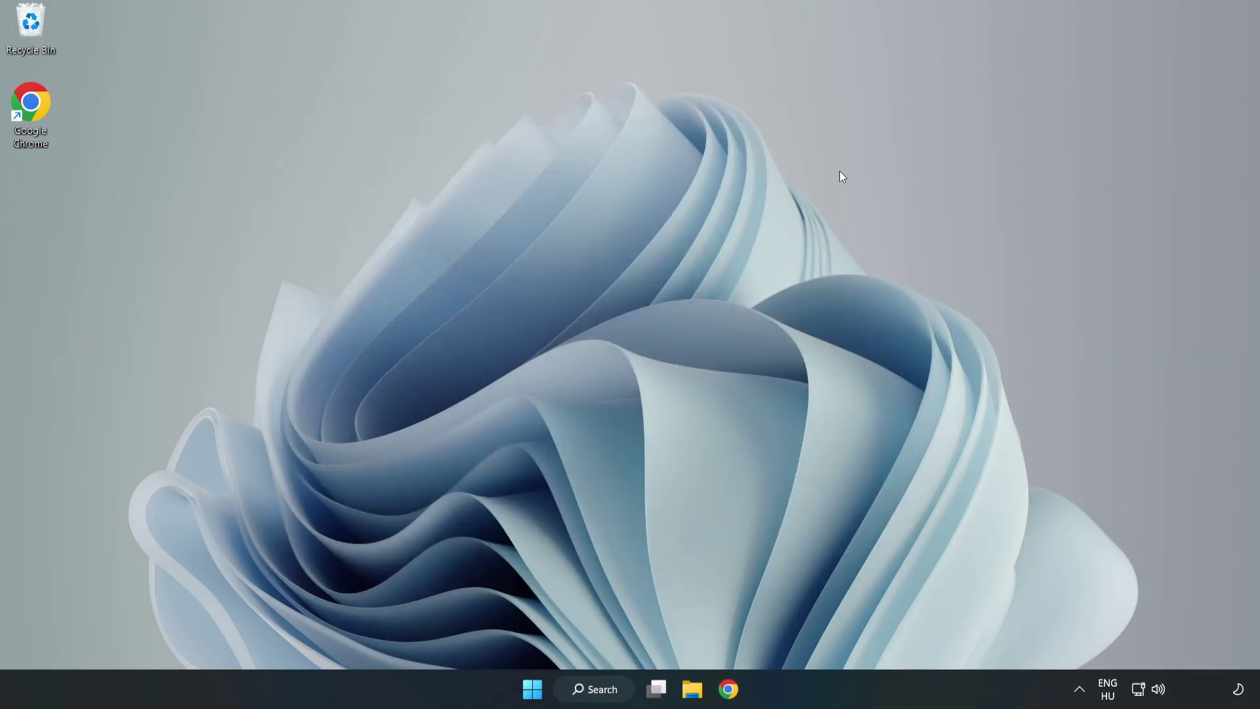
left_click(580, 689)
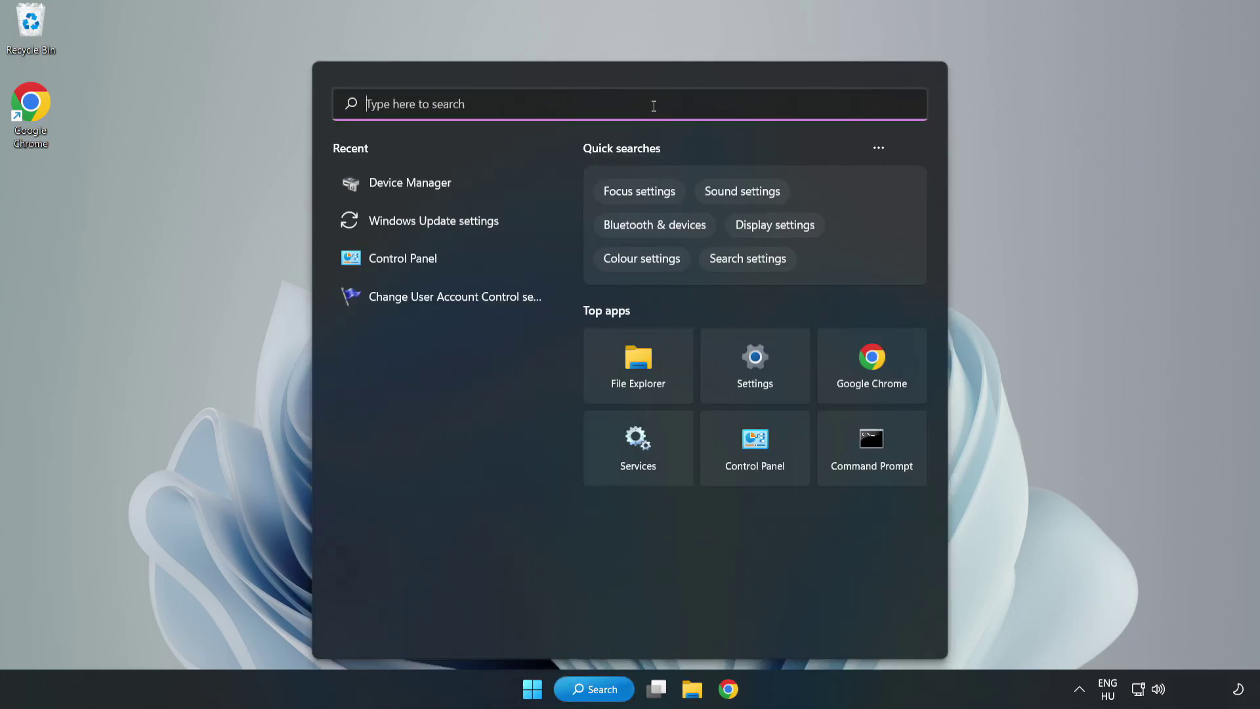
type("updates")
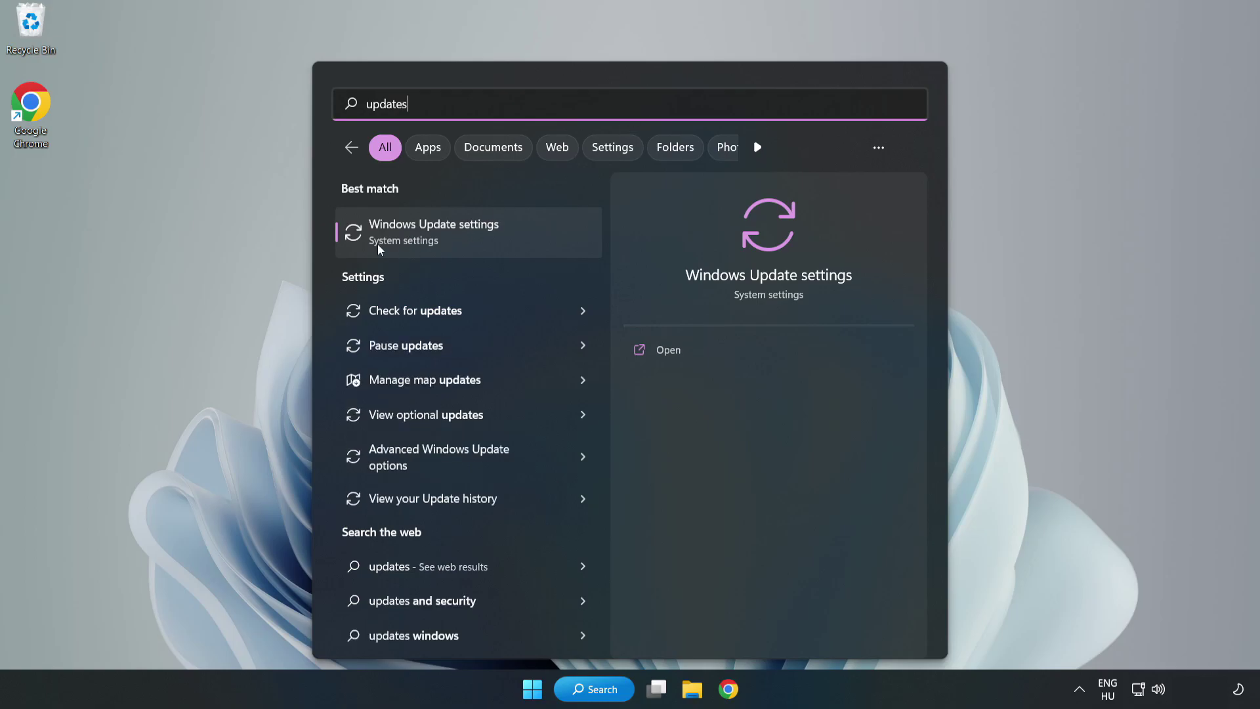
Open Windows Update maximized and check for updates until it reports You're up to date
left_click(449, 239)
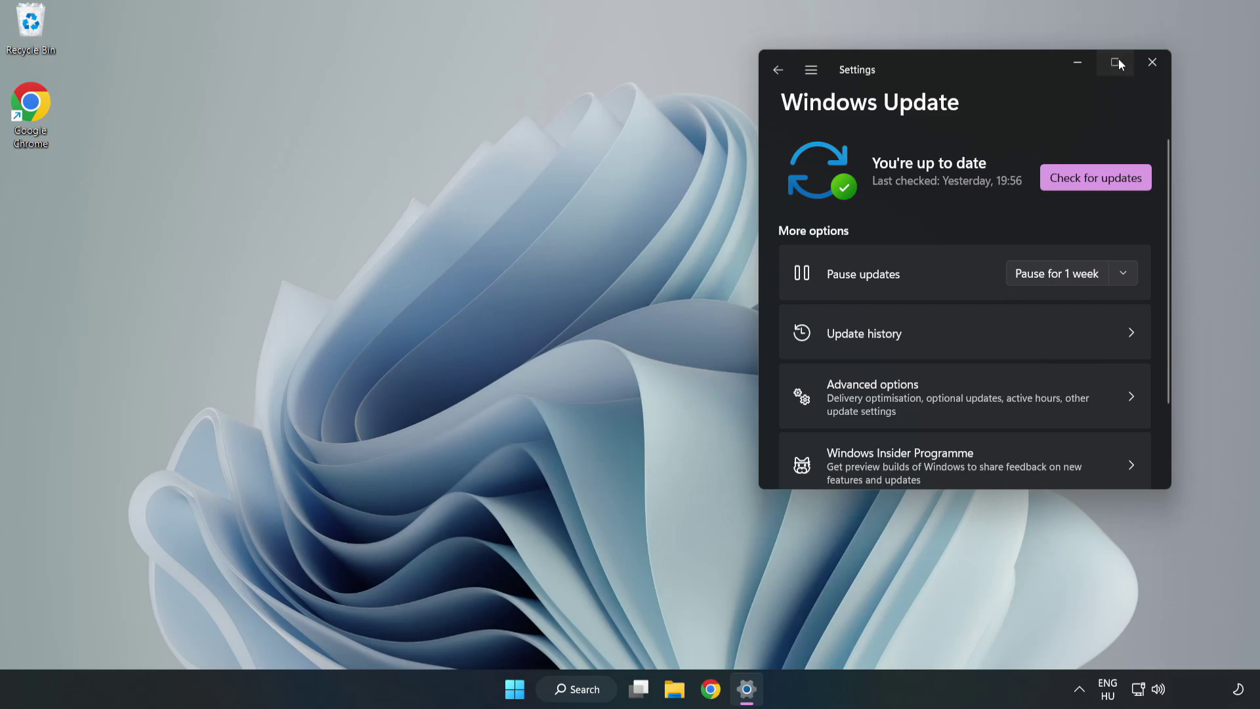
left_click(1116, 60)
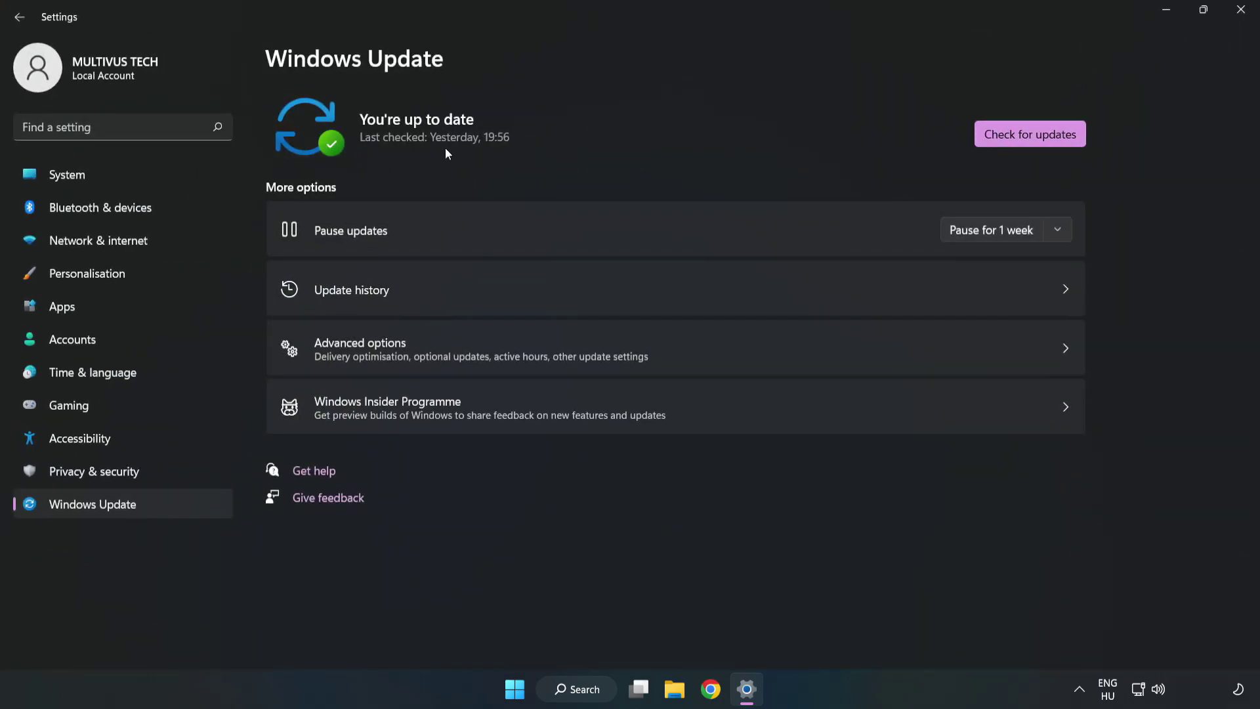
left_click(1035, 137)
Close Settings and open the centred Properties dialog of the YOUR NOT WORKING APP shortcut
left_click(1240, 9)
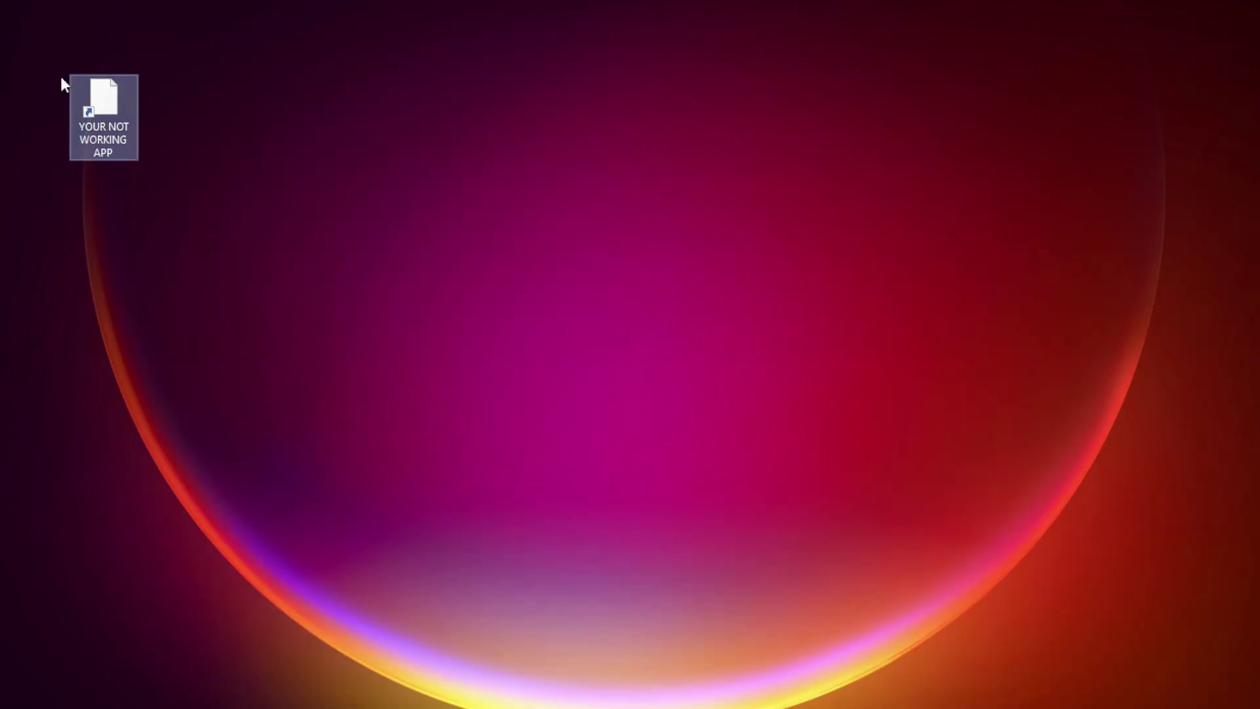
right_click(103, 93)
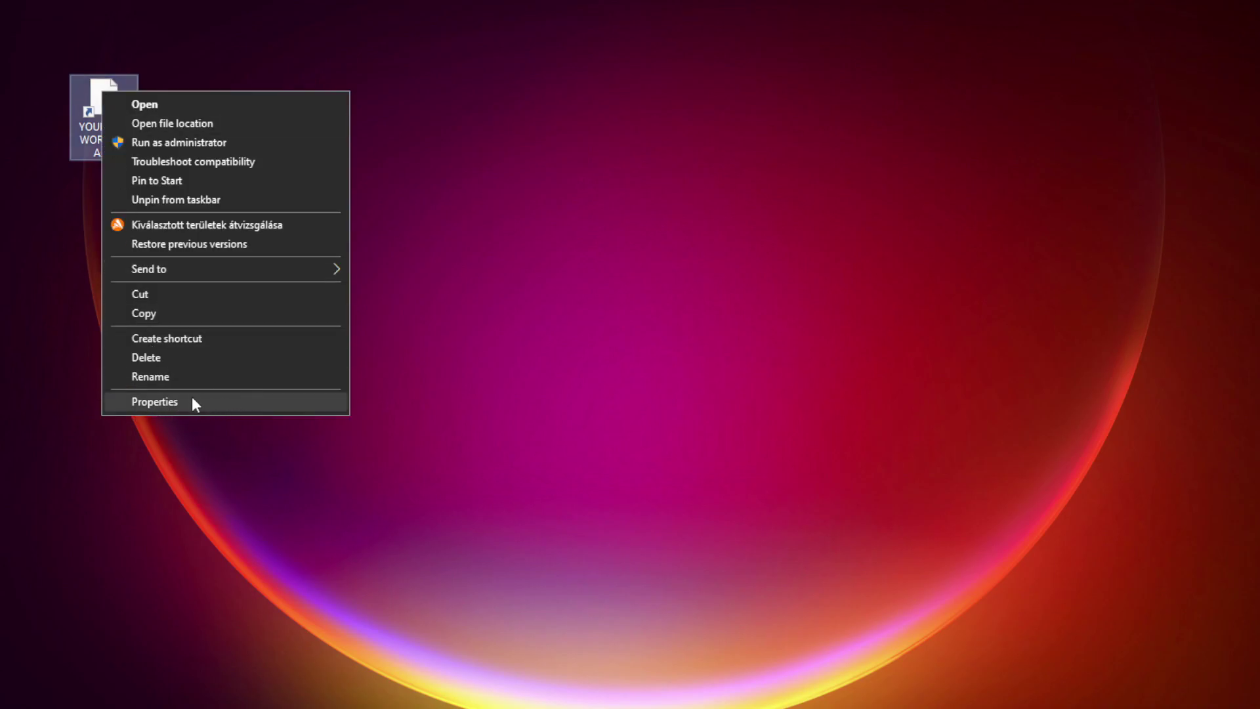
left_click(253, 403)
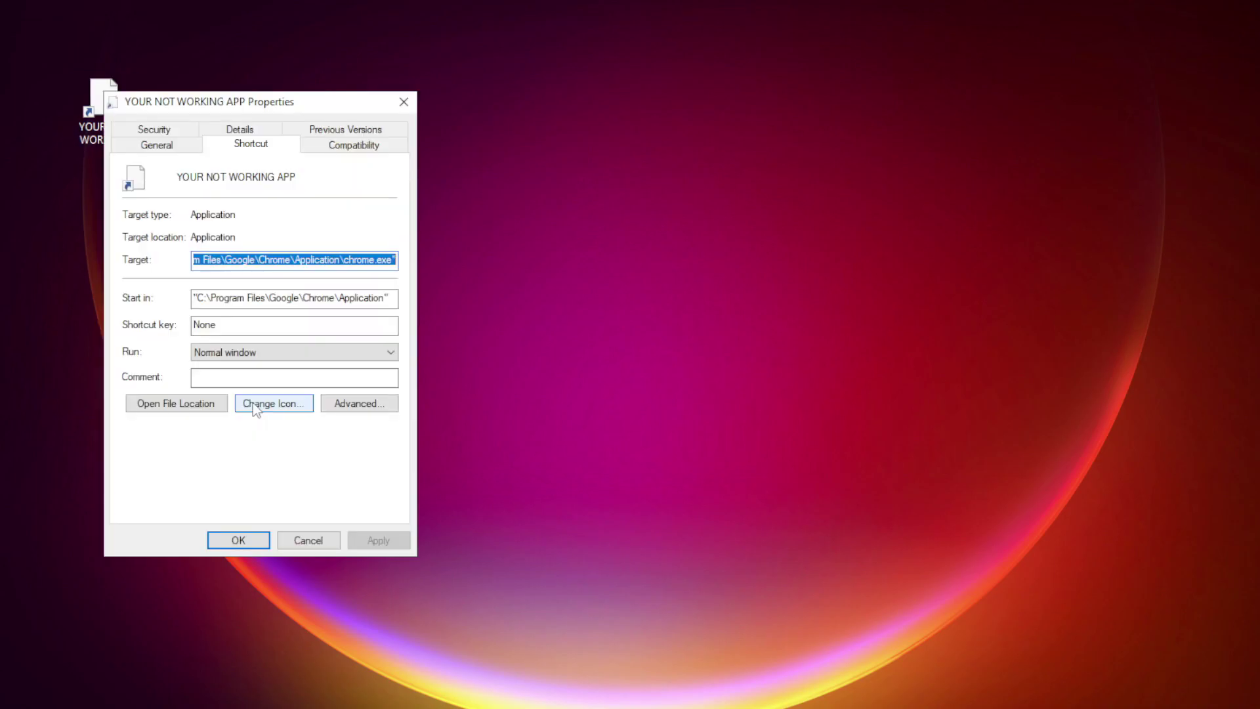
left_click_drag(277, 105, 637, 140)
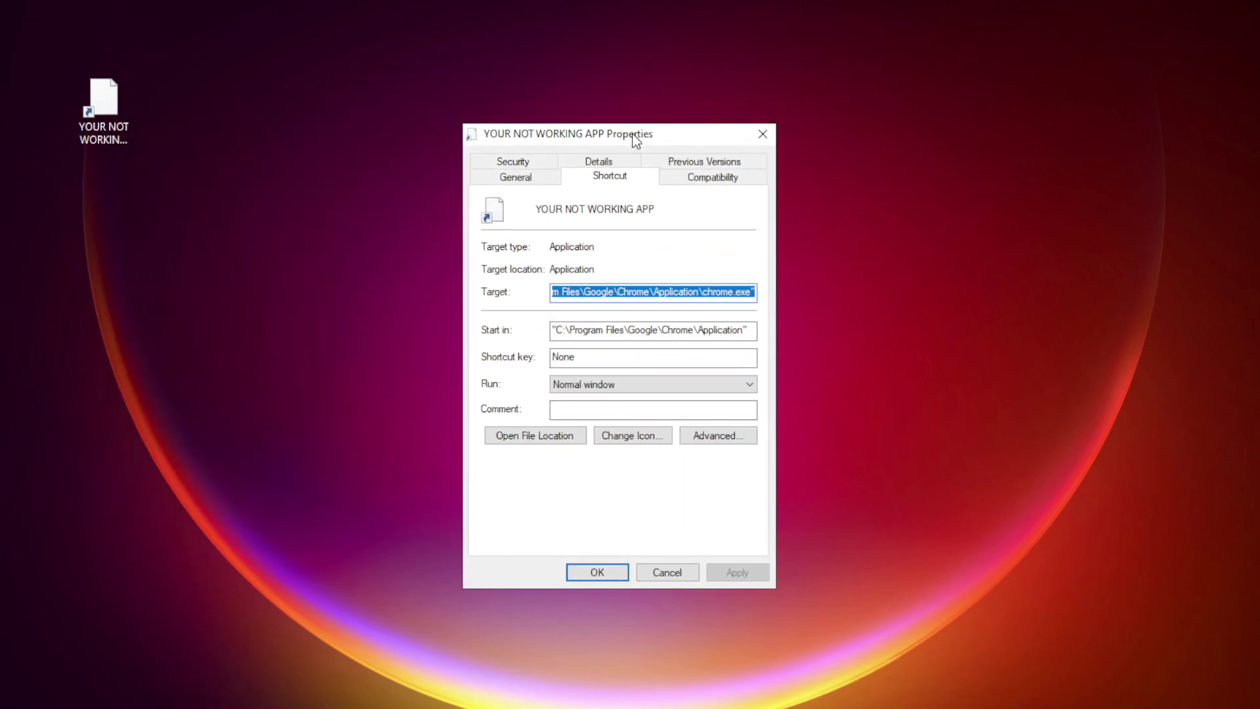
Set the shortcut to run in Windows 8 compatibility mode and save with Apply and OK
left_click(739, 186)
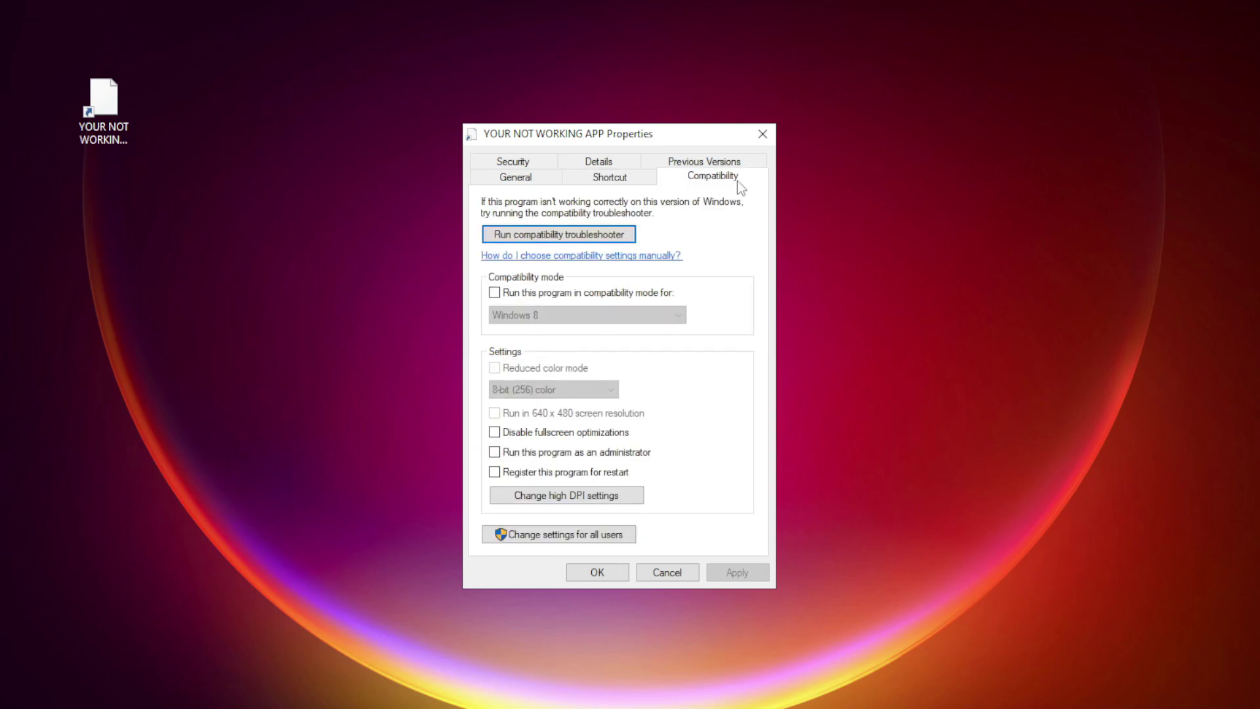
left_click(512, 293)
left_click(558, 315)
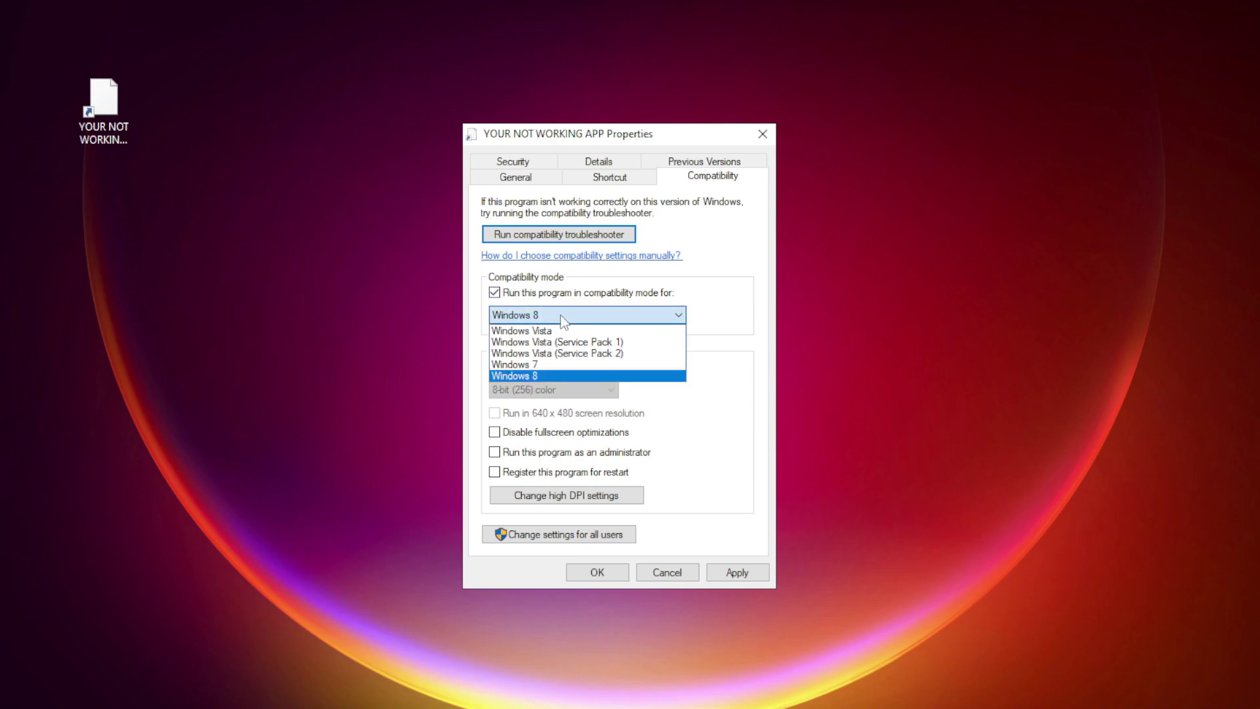
left_click(550, 371)
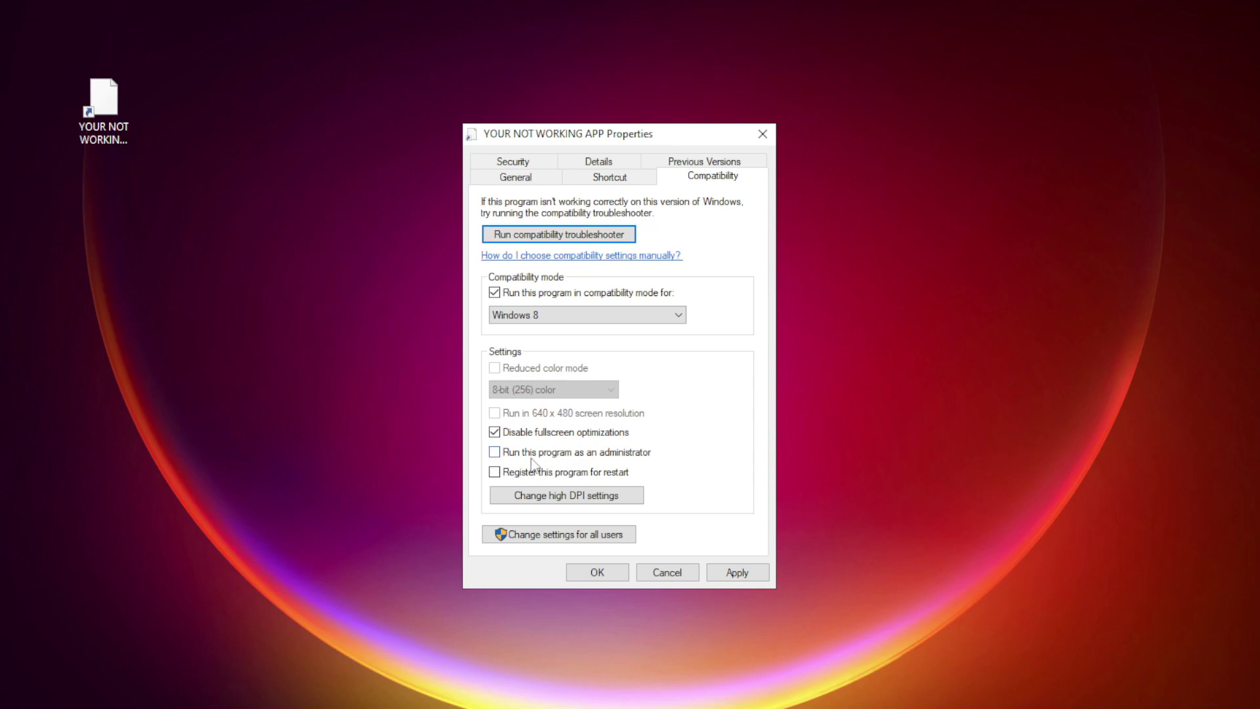
left_click(748, 576)
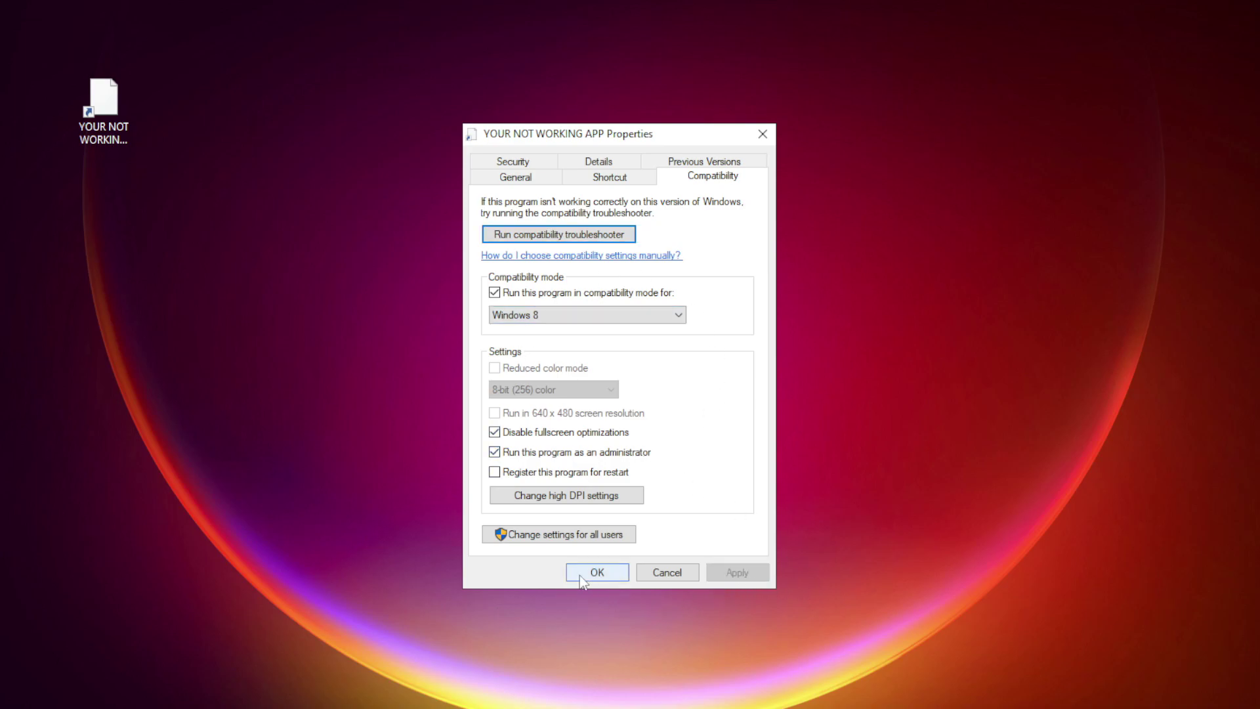
left_click(598, 575)
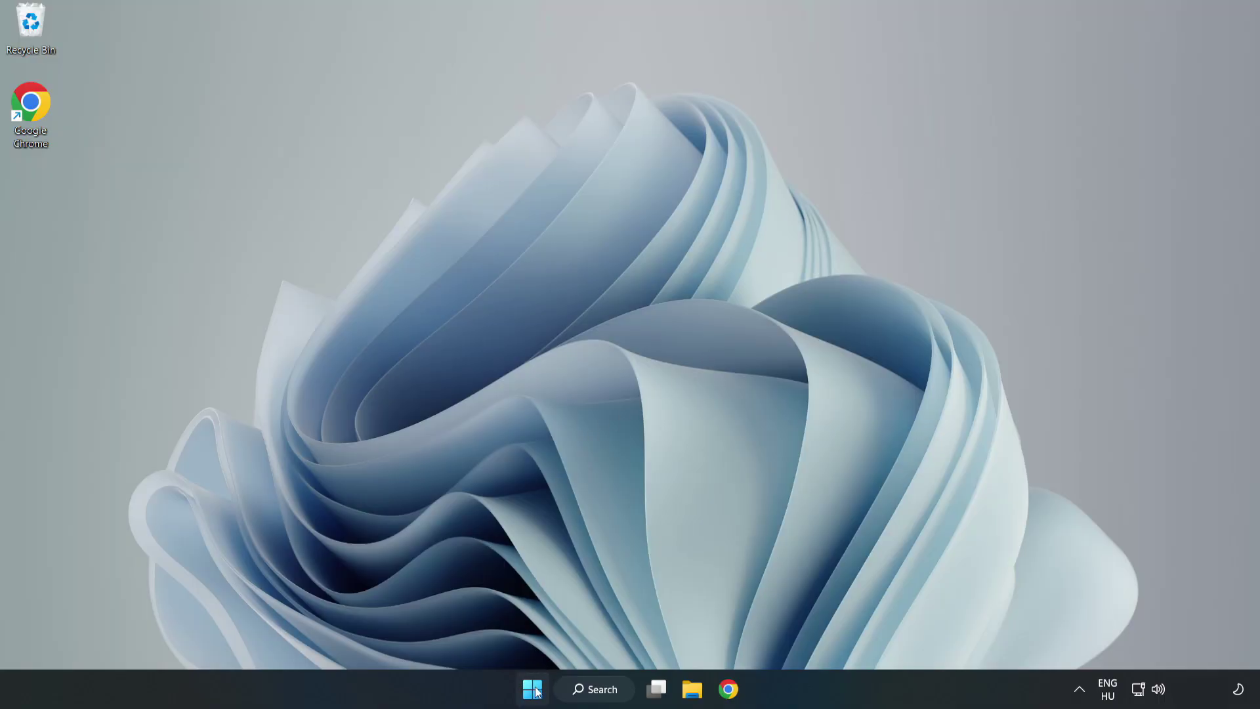
Open Task Manager from the Start button's quick-link menu
right_click(535, 695)
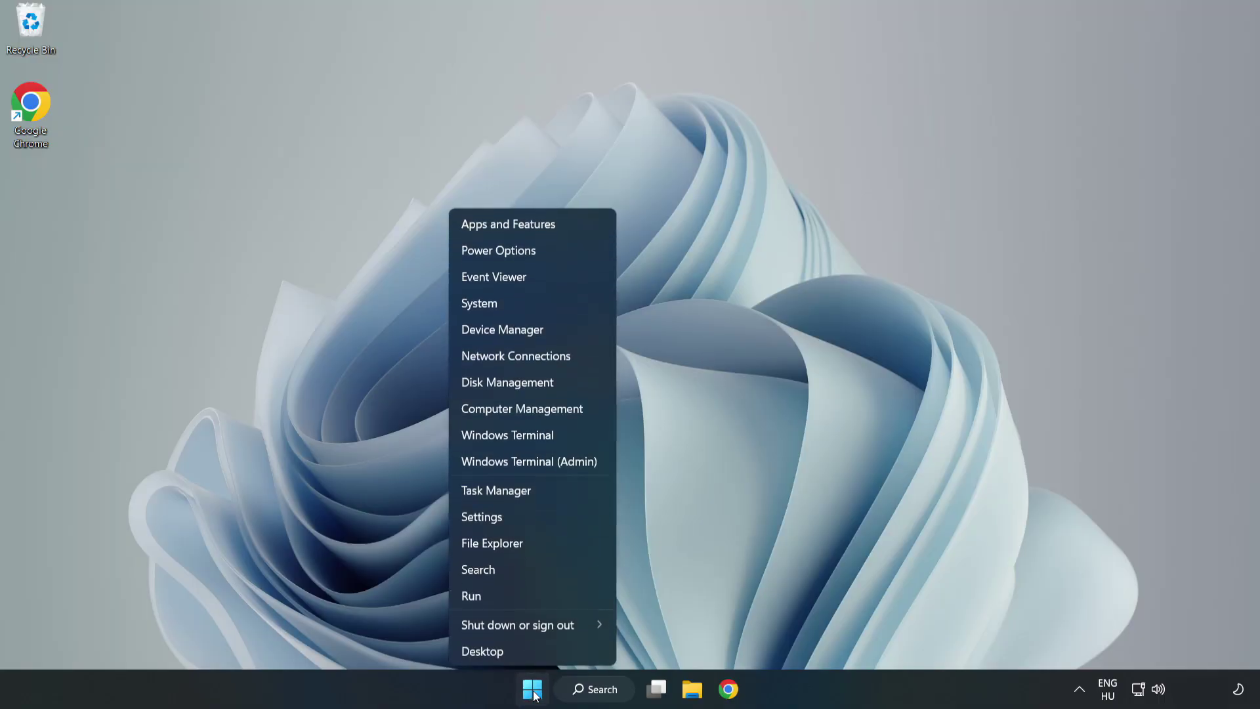
left_click(531, 491)
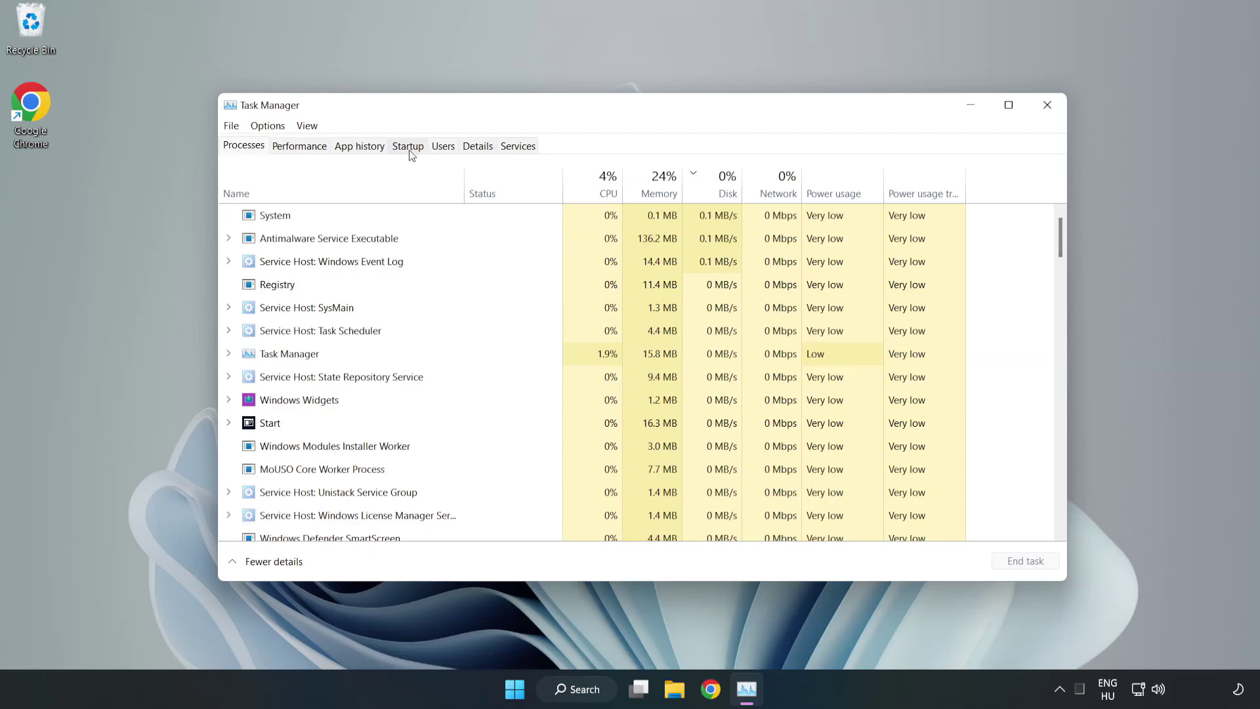
Disable Cortana, Microsoft Edge, Microsoft Teams and Phone Link on the Startup tab
left_click(409, 149)
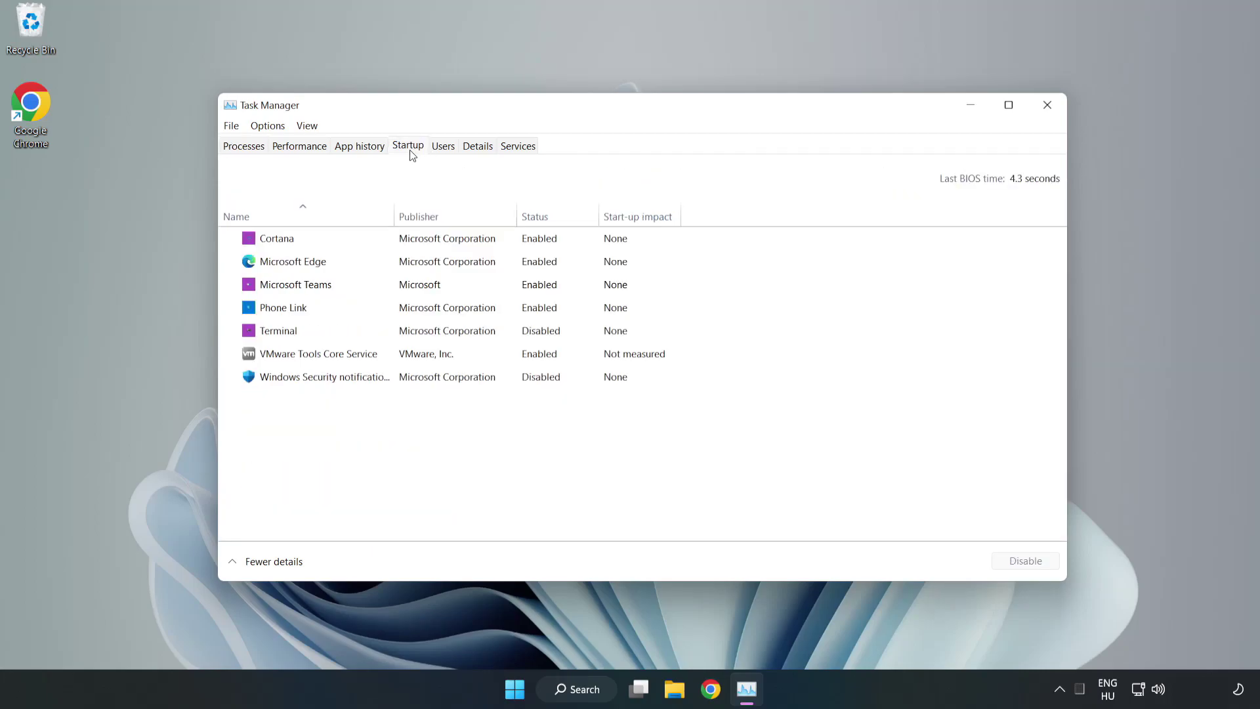
left_click(435, 243)
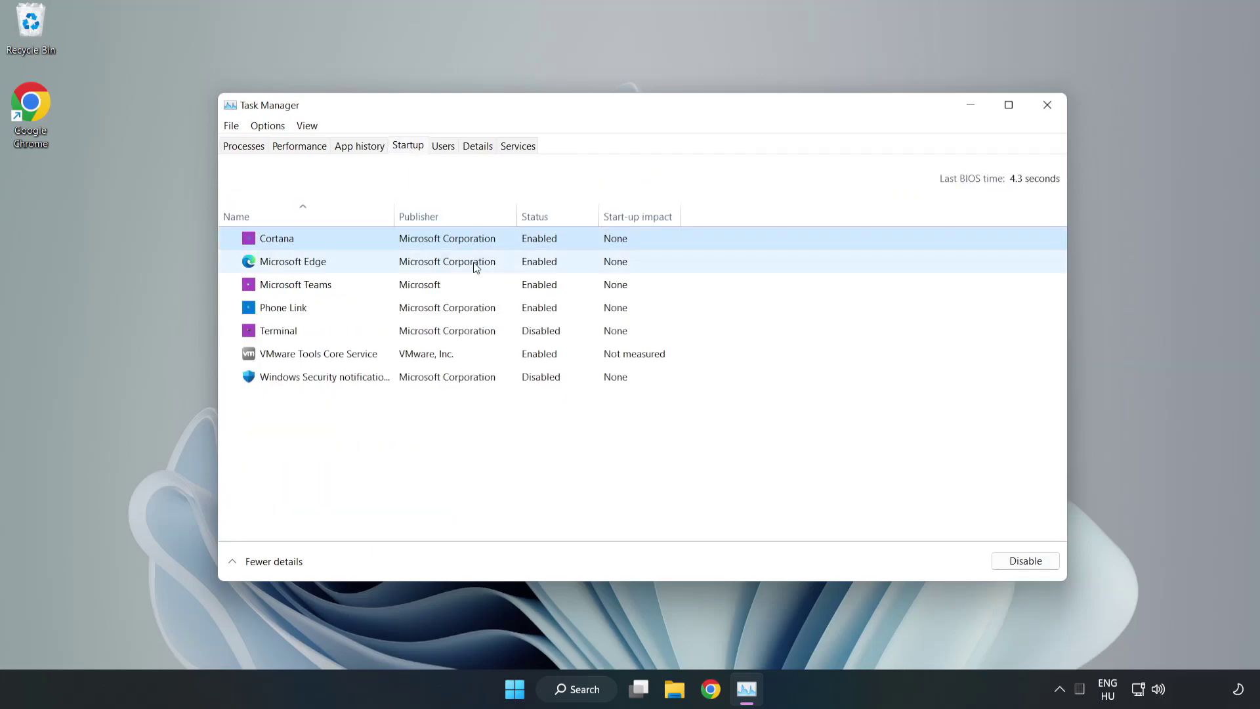
left_click(1001, 558)
left_click(557, 266)
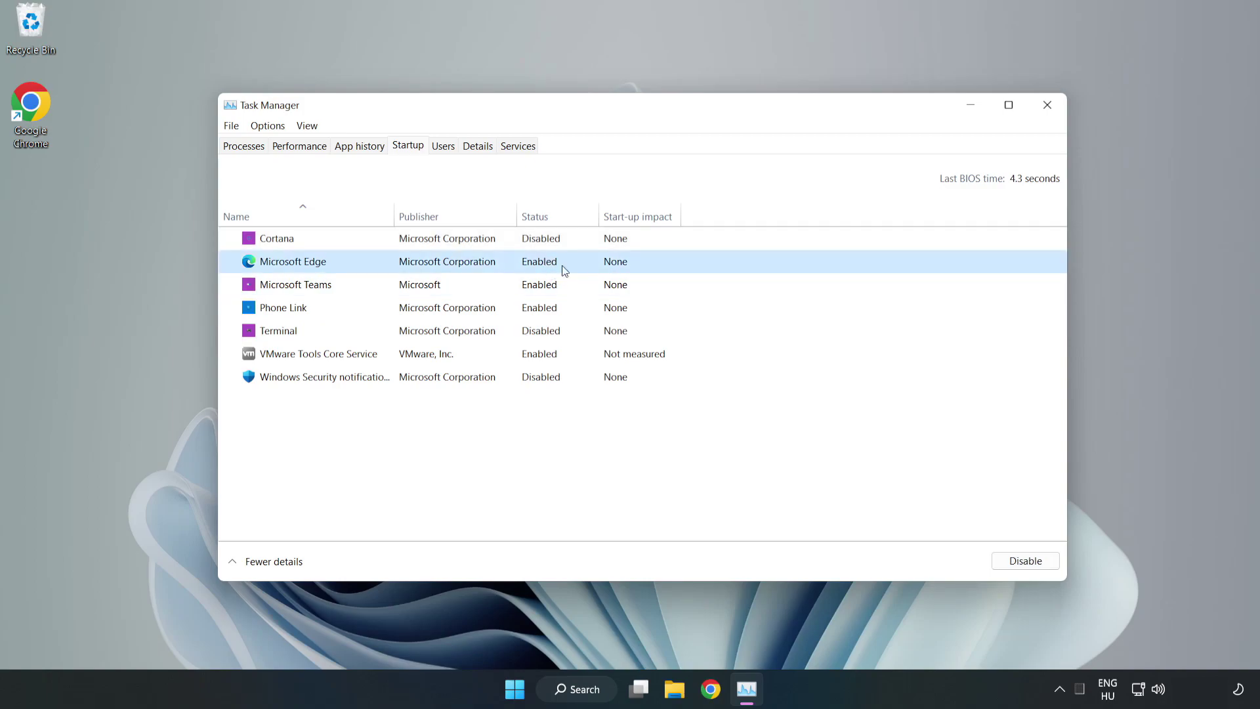
left_click(1011, 559)
left_click(431, 287)
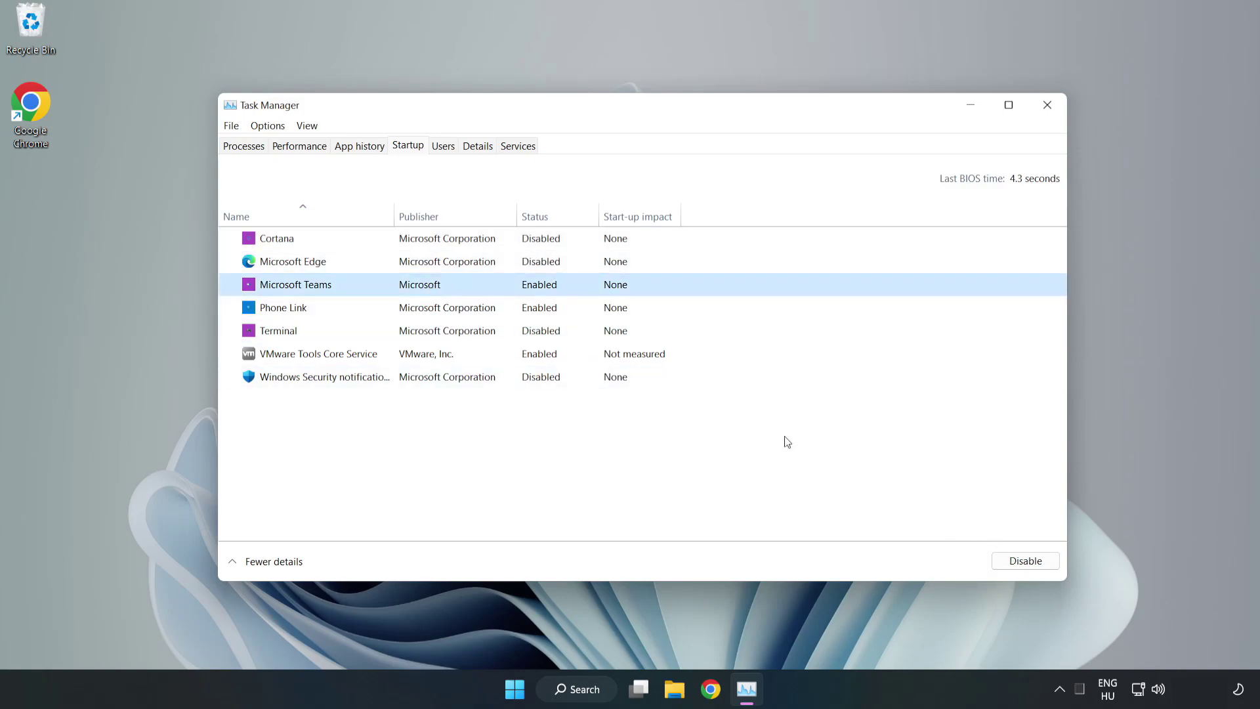
left_click(1022, 563)
left_click(440, 315)
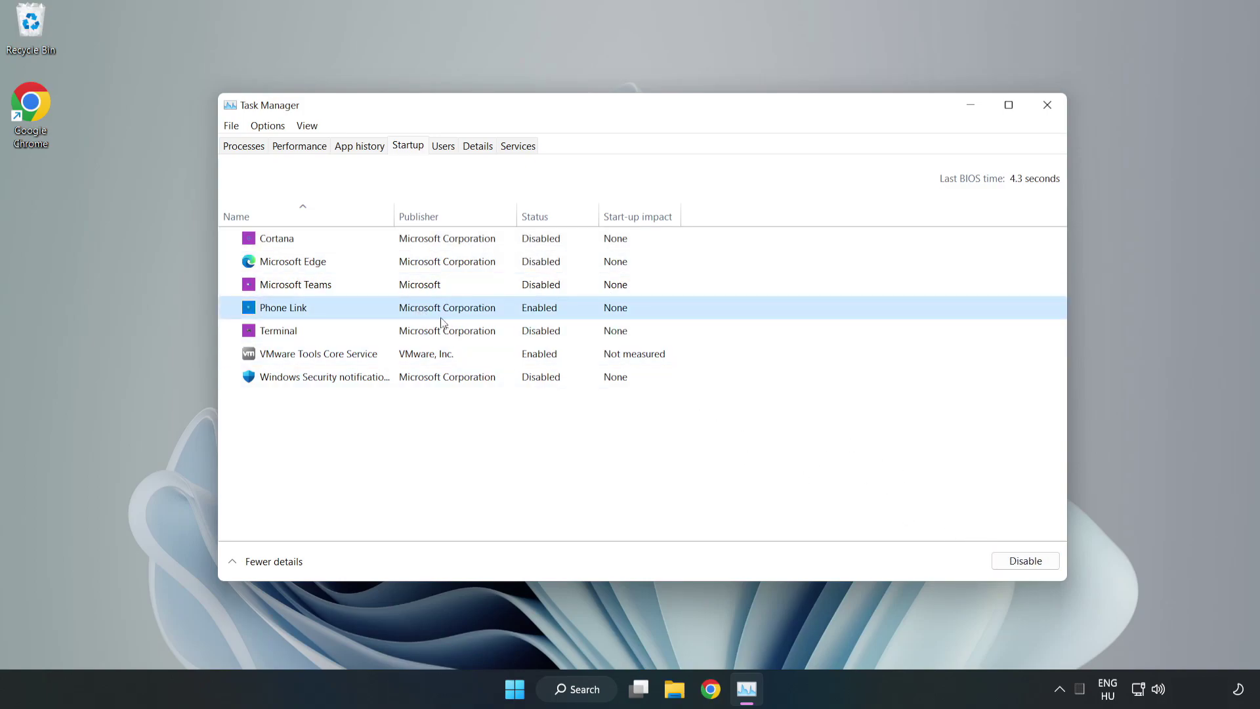
left_click(1034, 569)
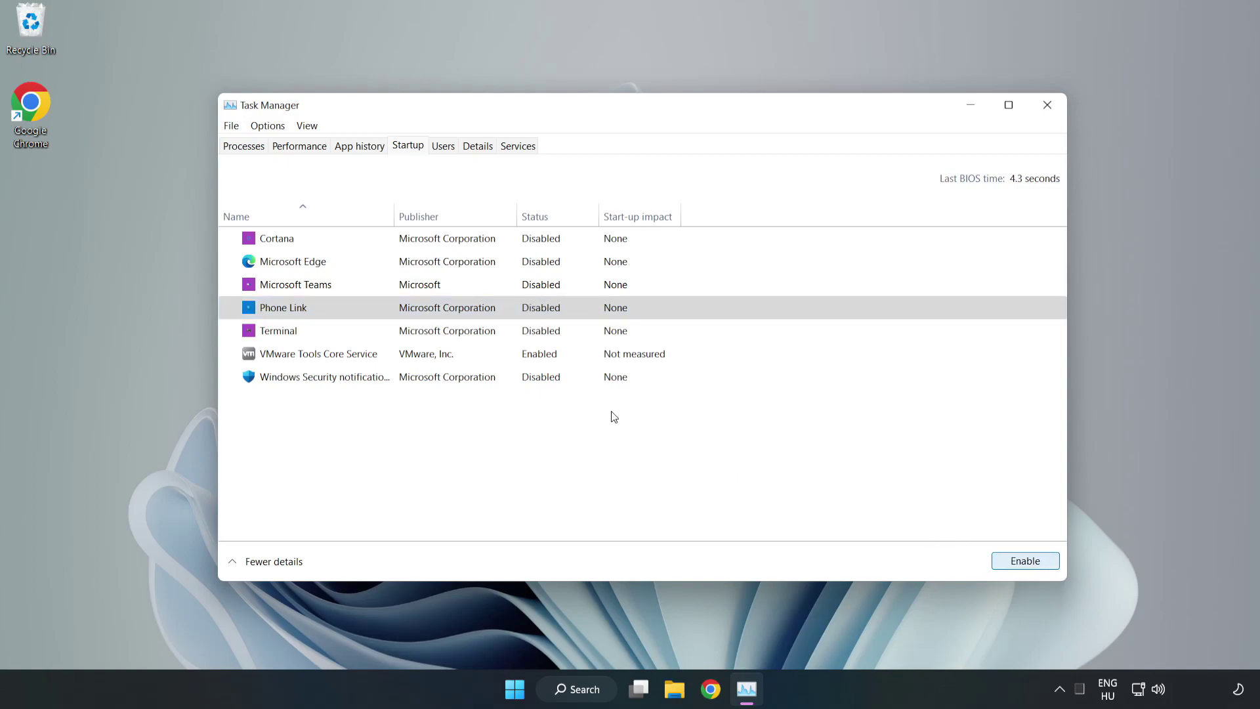
Close Task Manager and download dxwebsetup.exe from the DirectX End-User Runtime page in Chrome
left_click(1049, 106)
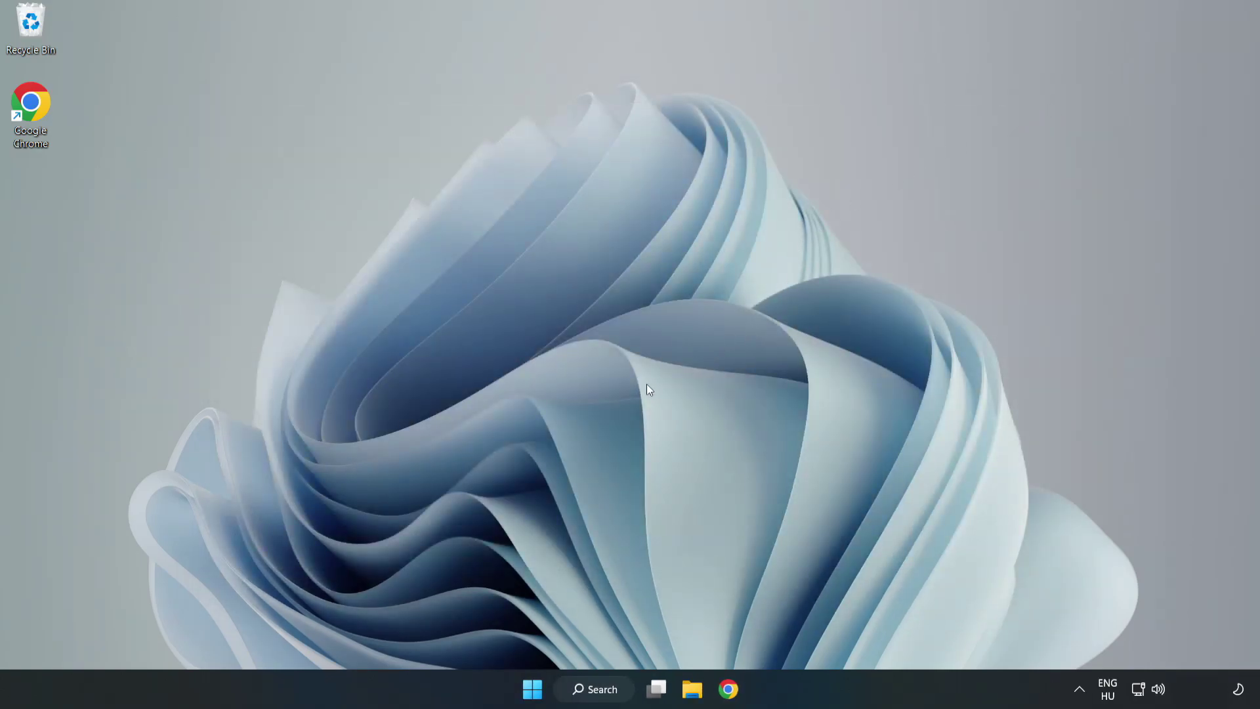
left_click(726, 696)
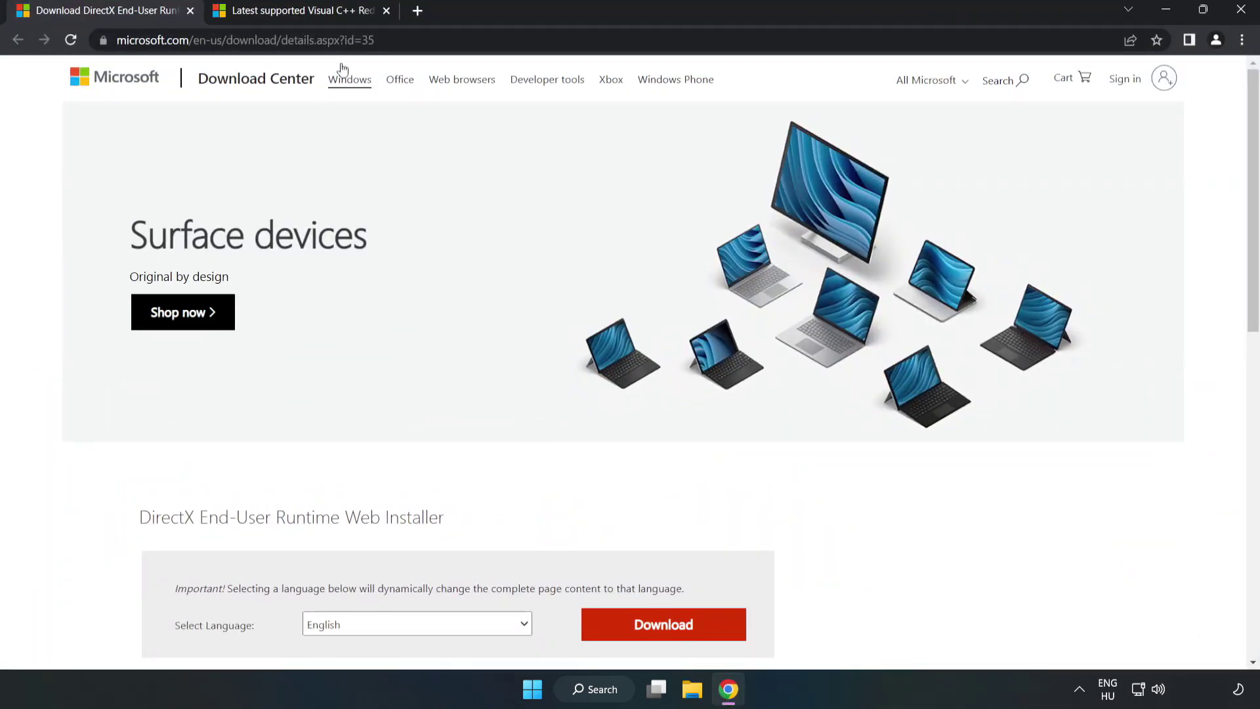
left_click(415, 37)
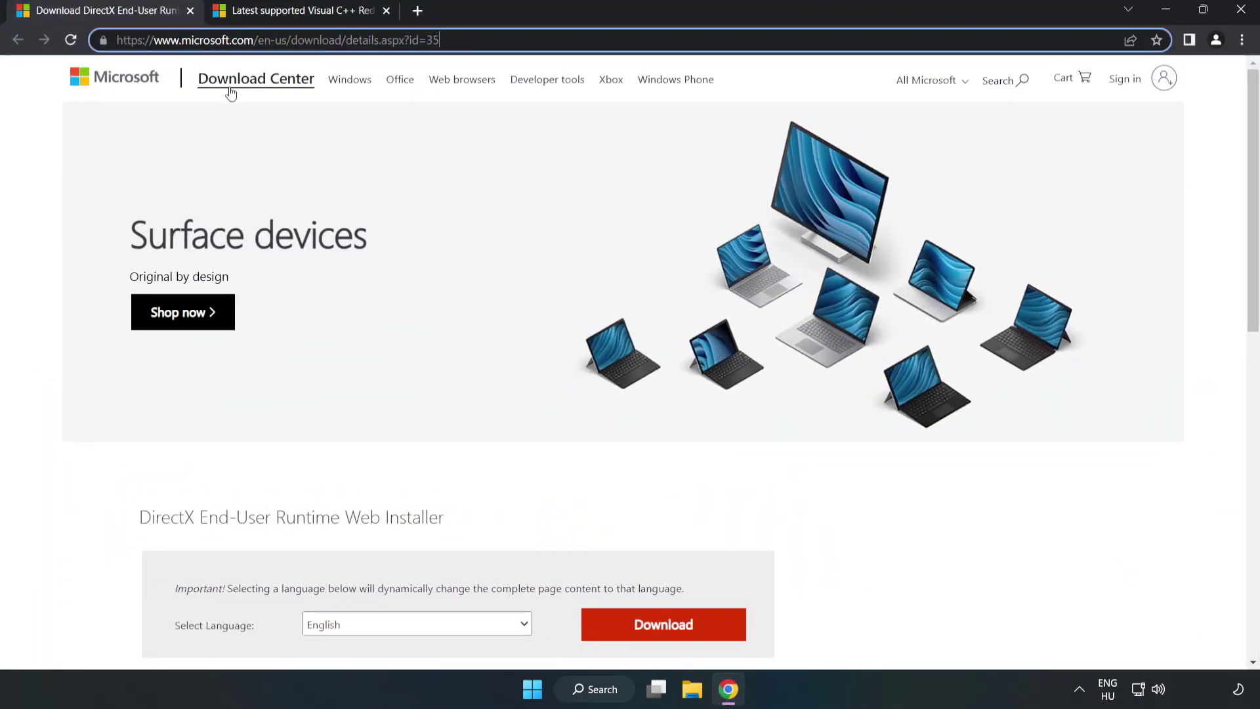
left_click(52, 149)
scroll(670, 423, "down", 3)
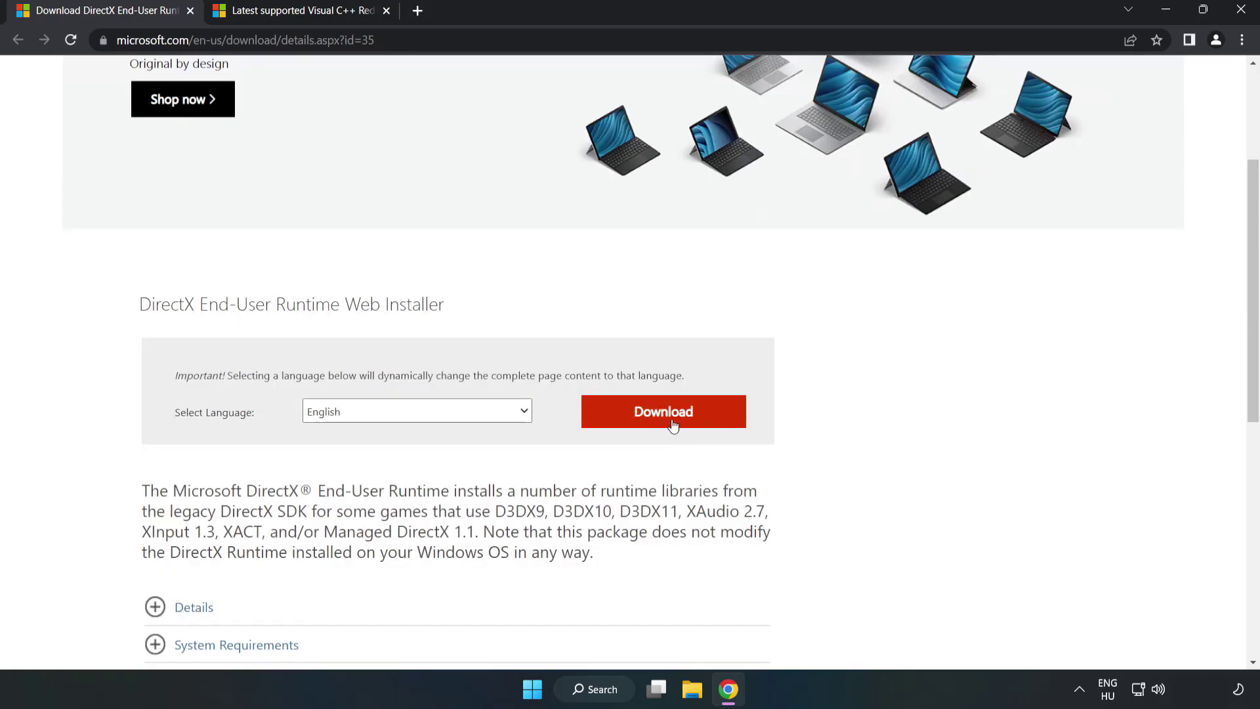
left_click(669, 424)
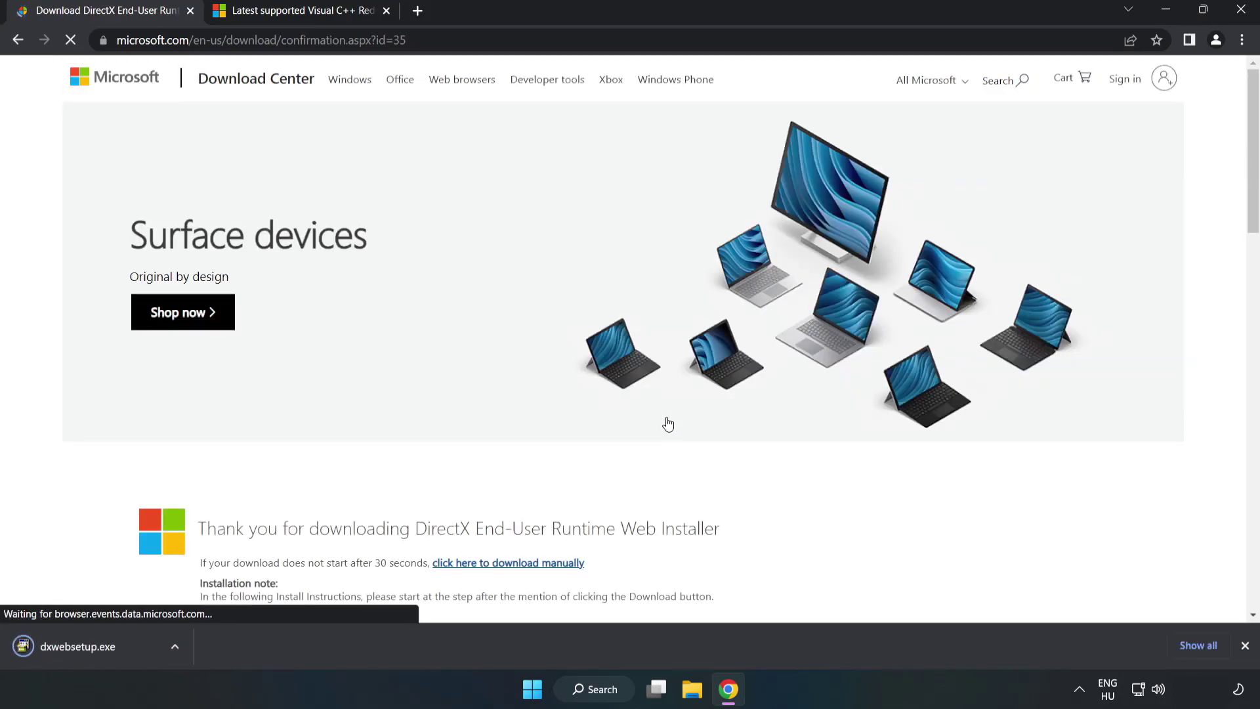
Run dxwebsetup.exe, accept the licence, decline the Bing Bar, and finish setup (DirectX already current)
left_click(92, 648)
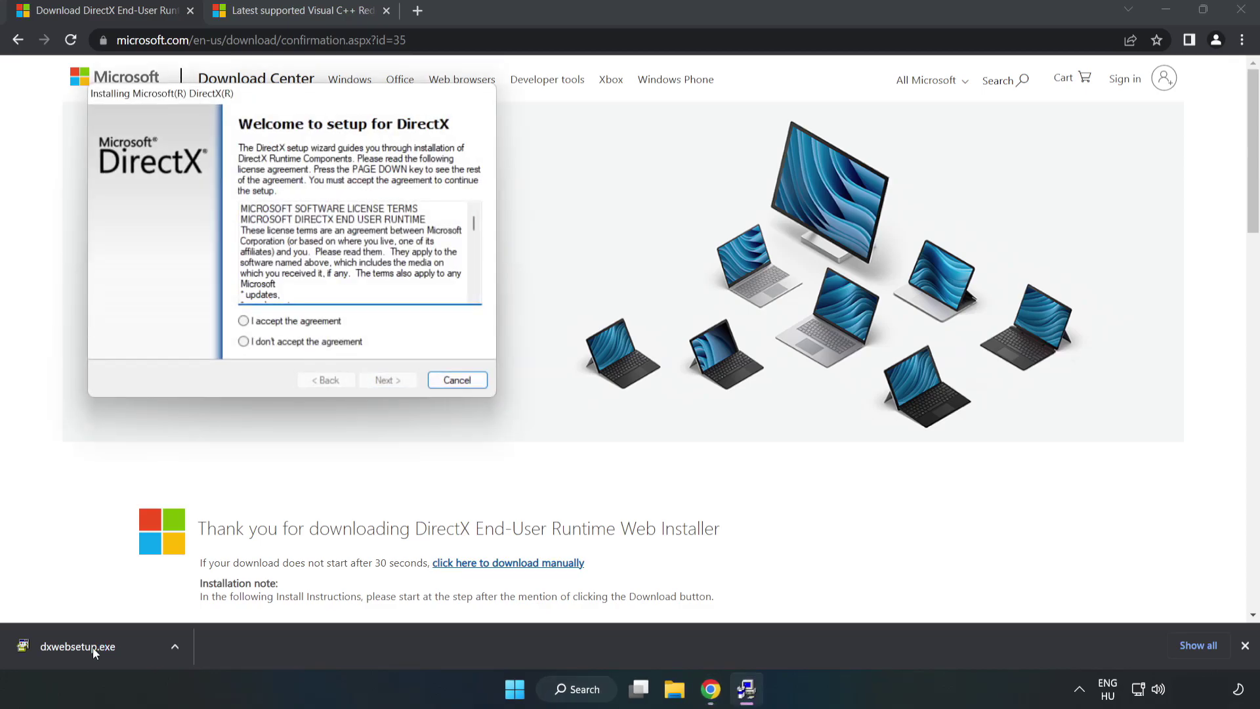
left_click_drag(286, 98, 612, 208)
left_click_drag(801, 335, 801, 393)
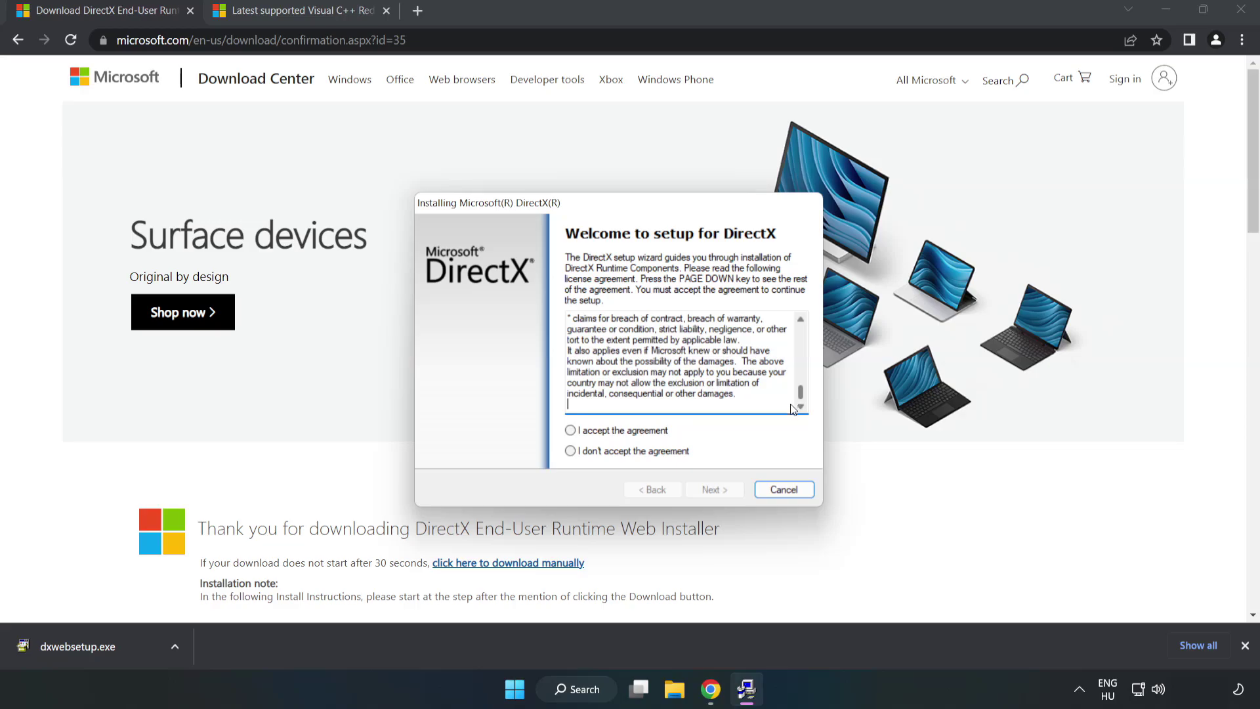
left_click(581, 433)
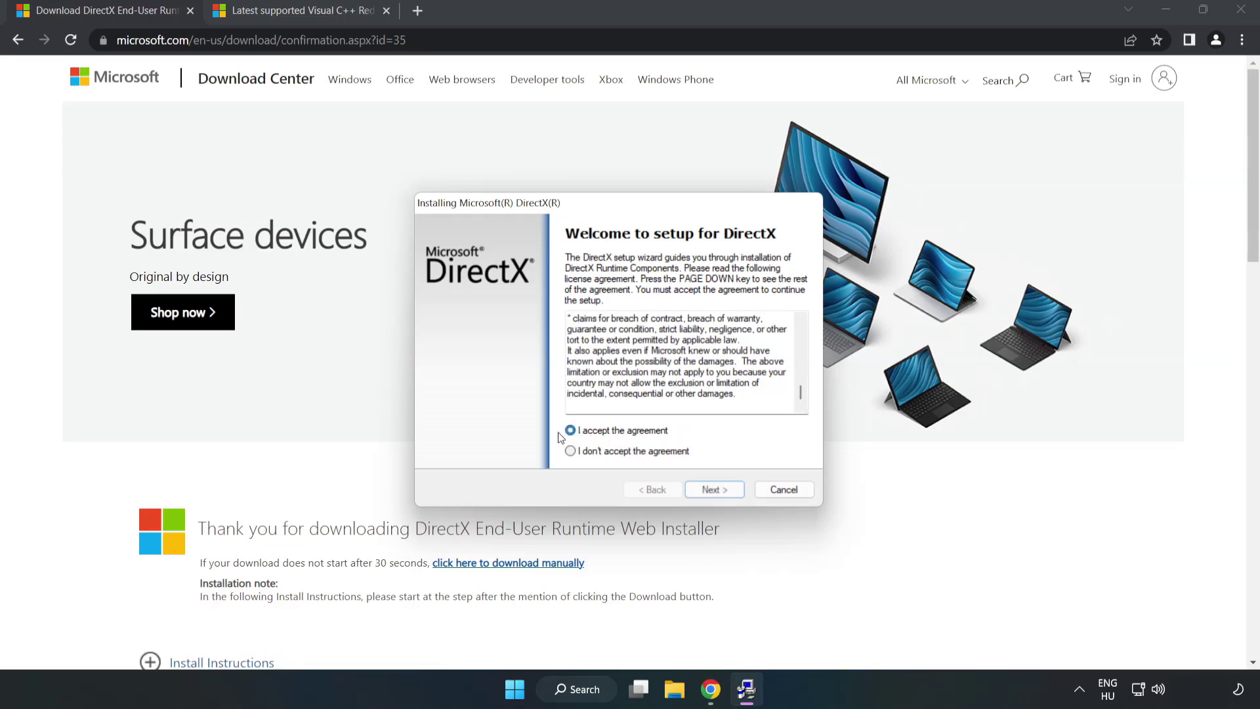
left_click(719, 494)
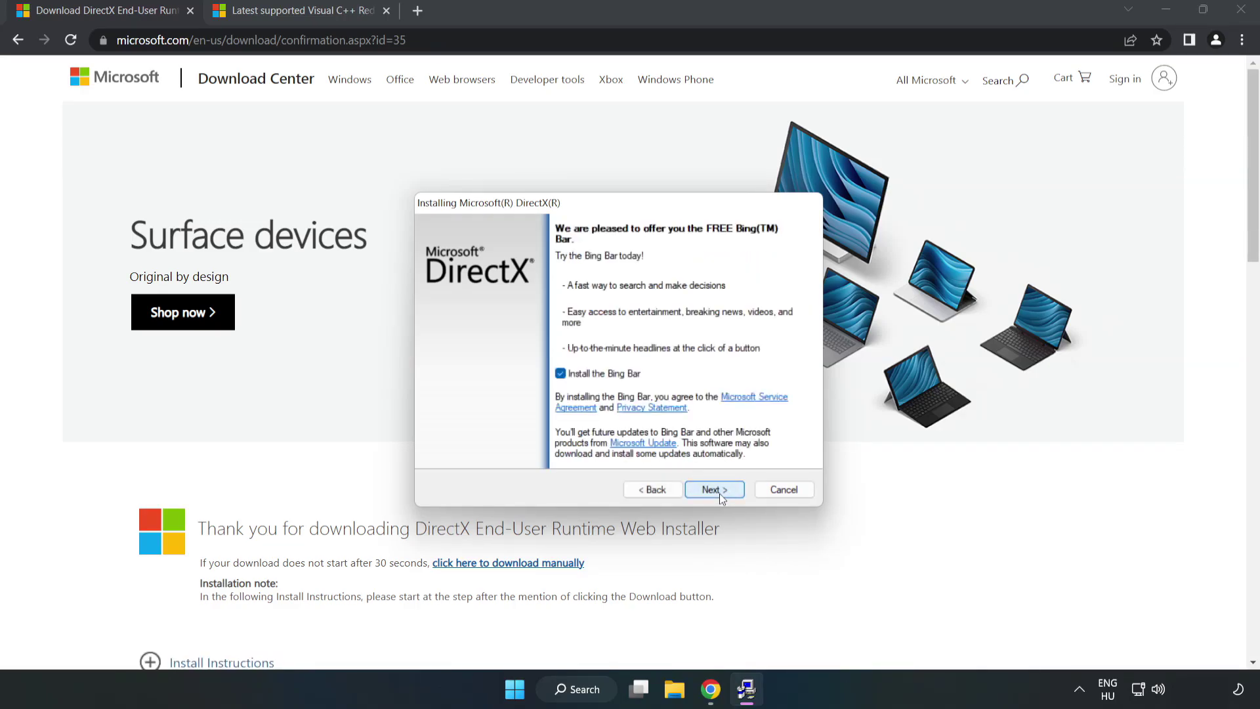
left_click(561, 374)
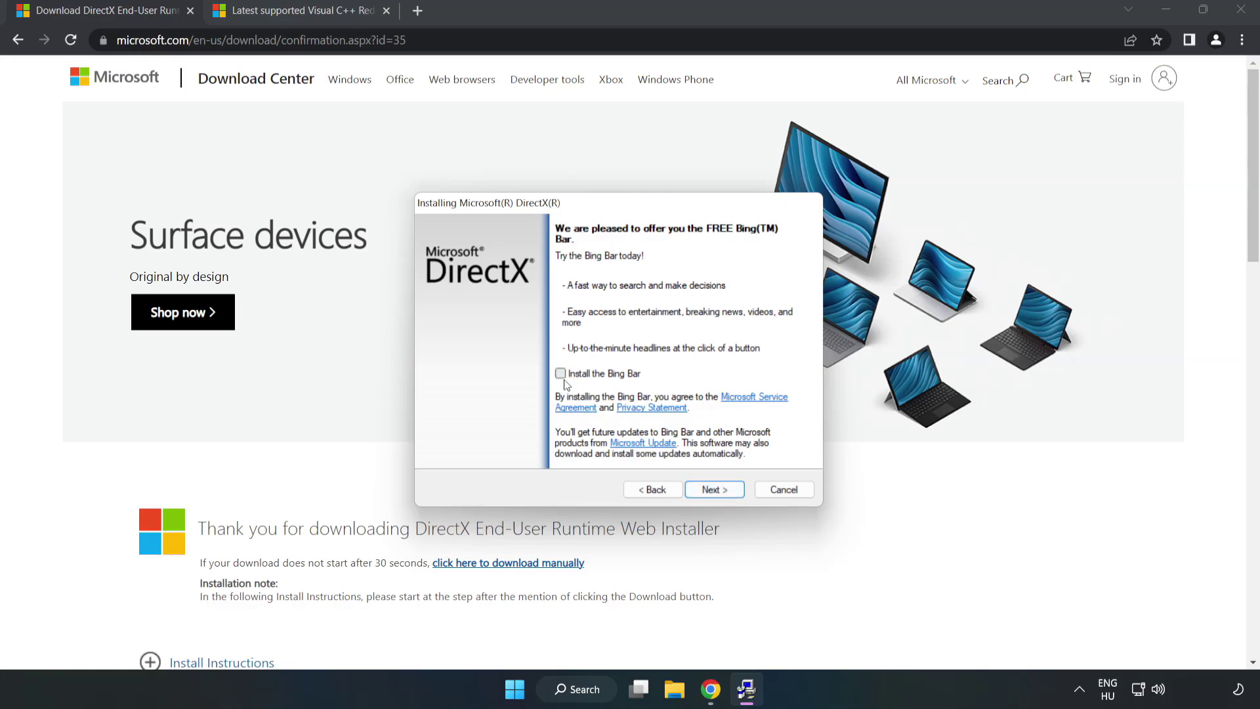
left_click(723, 491)
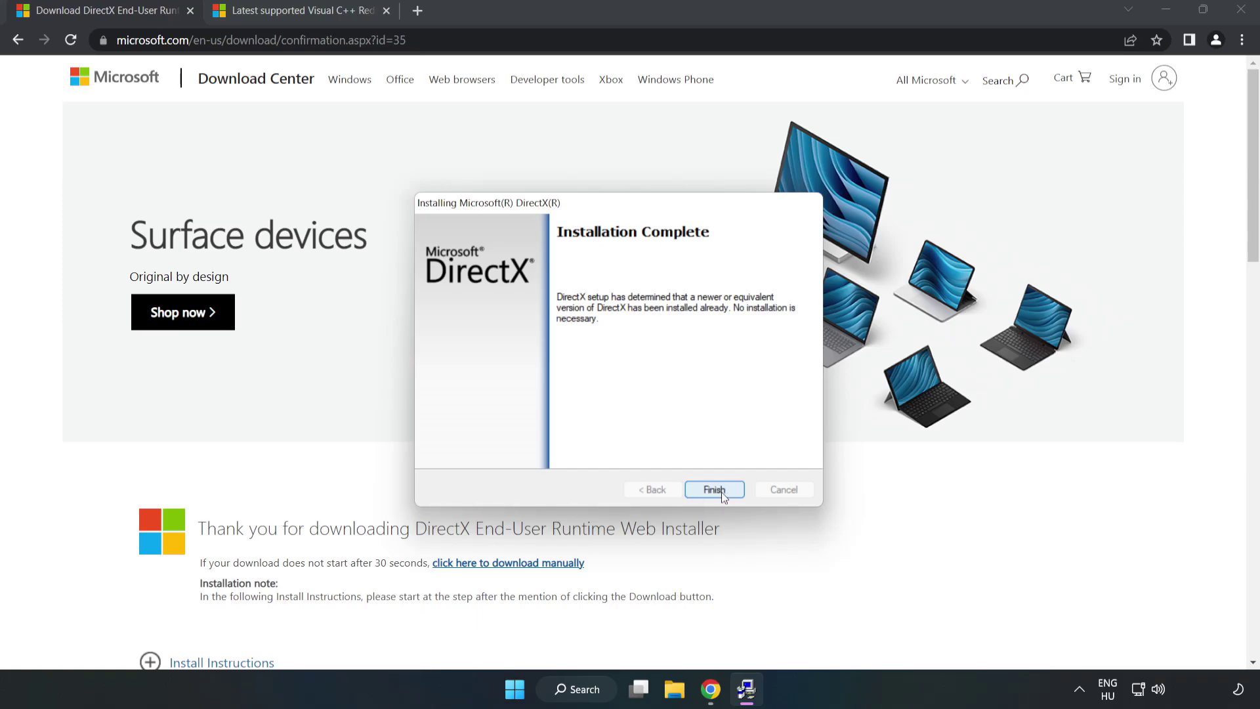
left_click(715, 490)
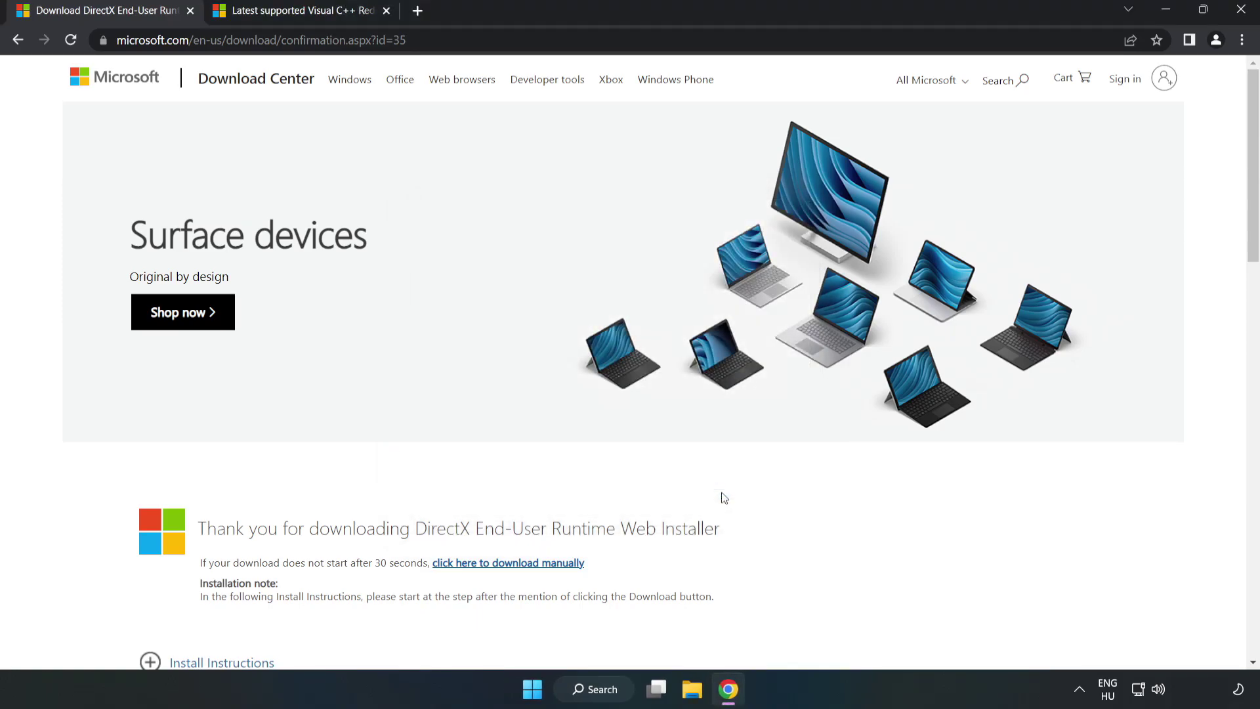
Close the DirectX tab and scroll the Visual C++ page to the 2015–2022 redistributable table
left_click(190, 11)
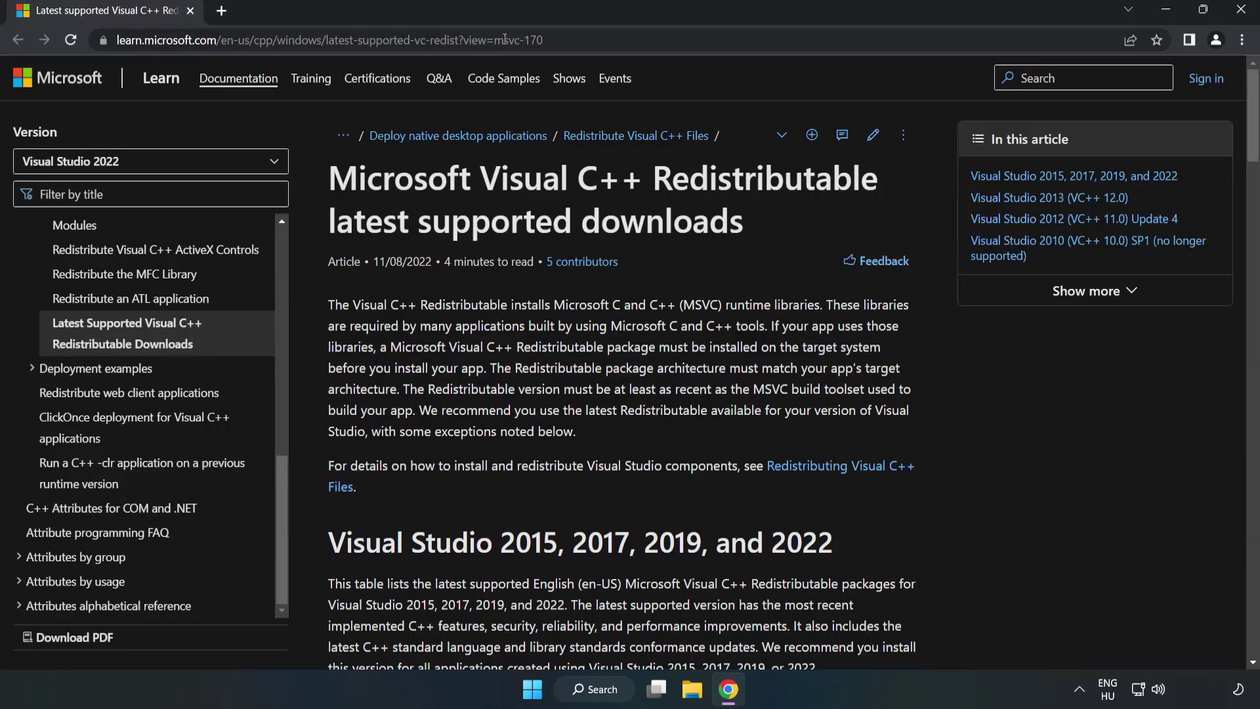
left_click(505, 38)
key("End")
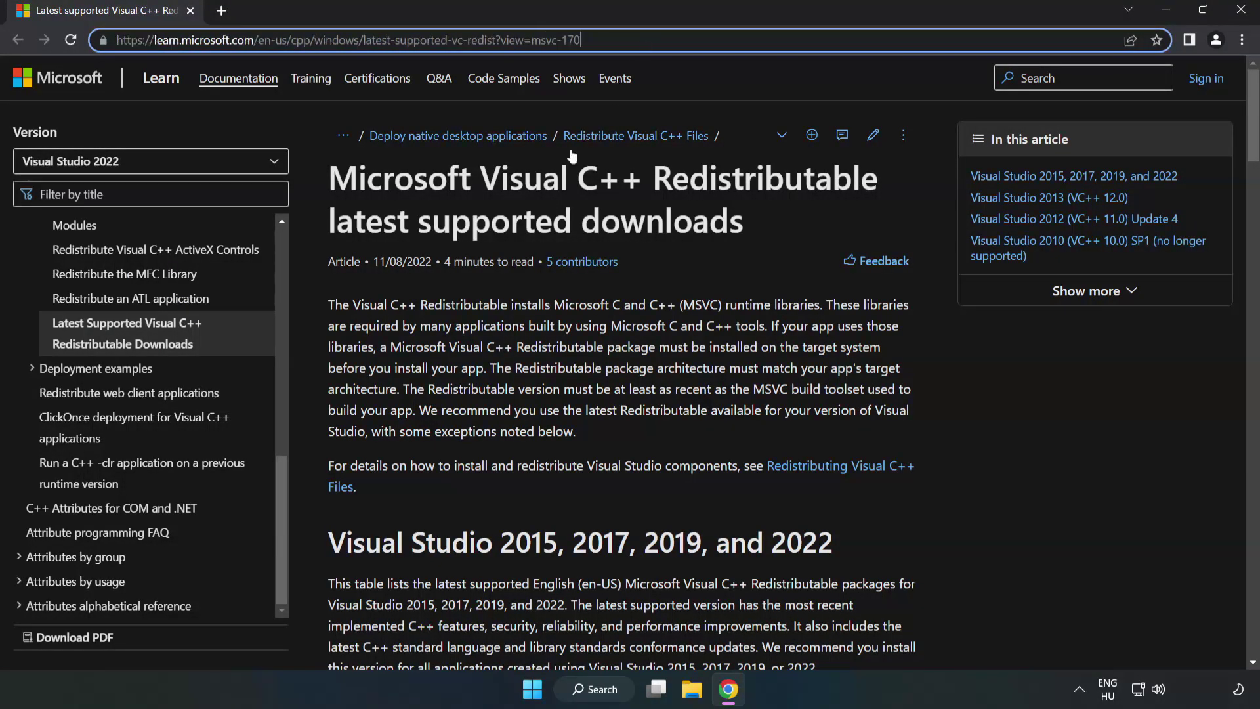
left_click(571, 156)
scroll(504, 241, "down", 1)
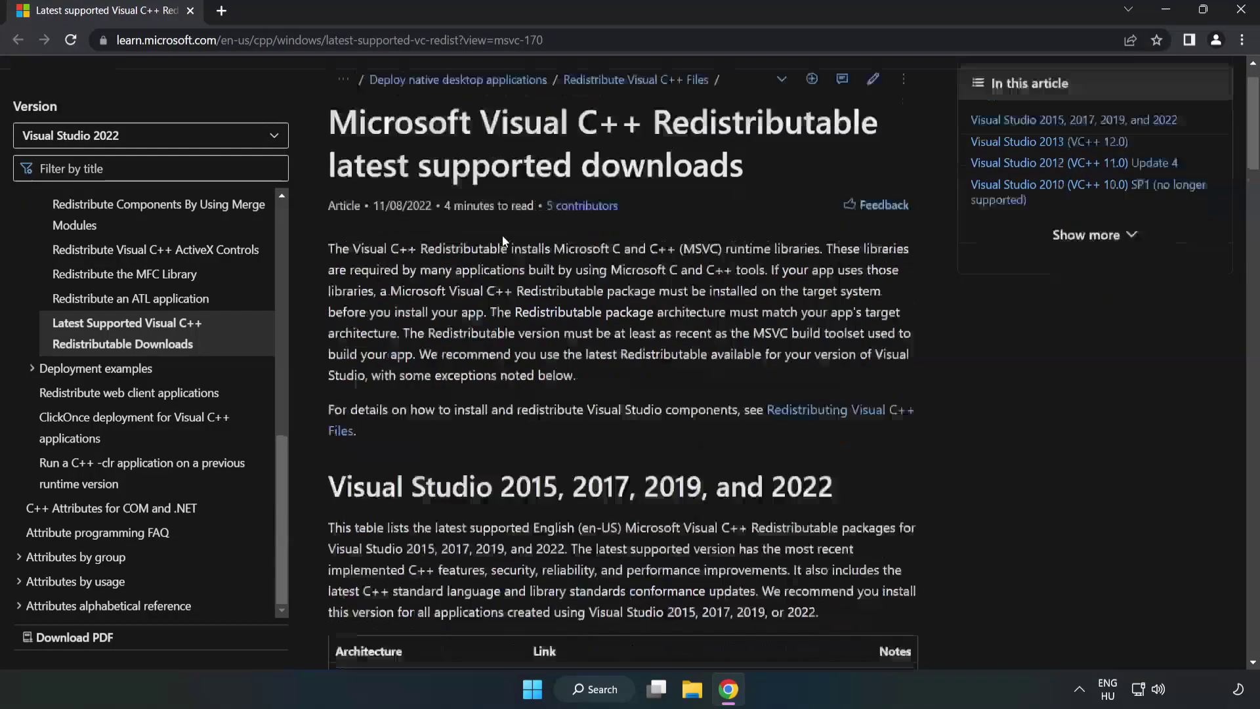
scroll(504, 243, "down", 6)
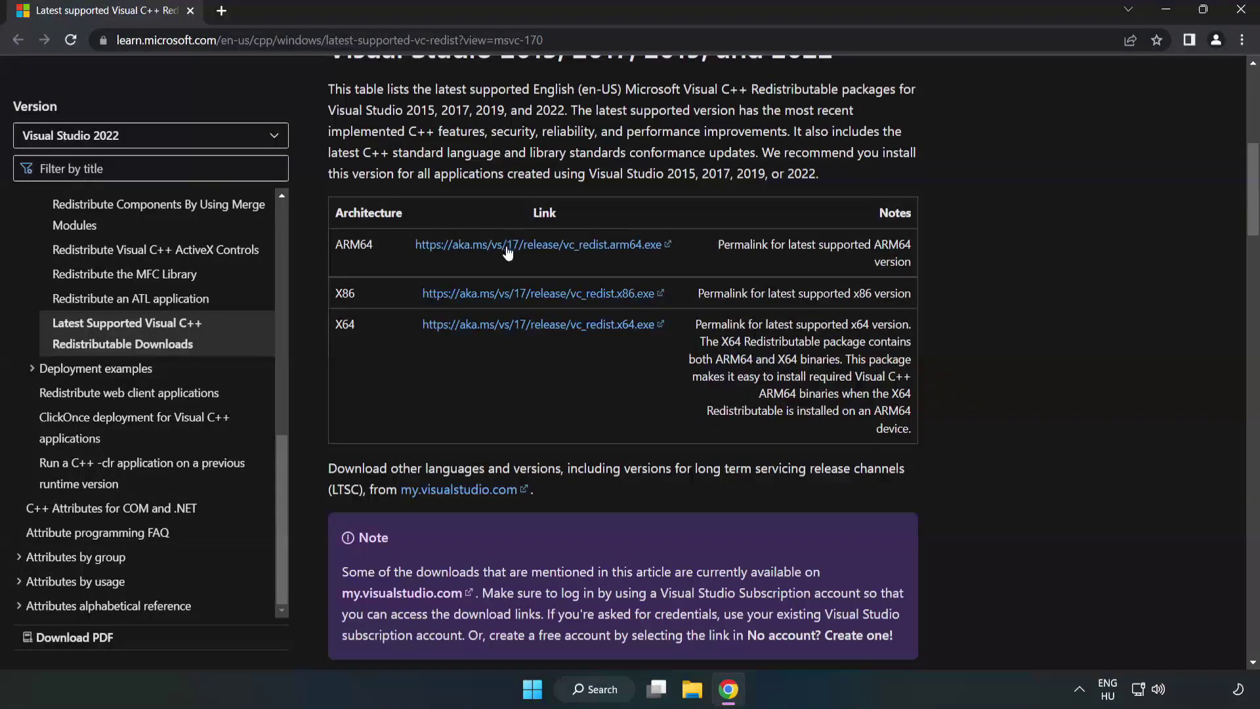
scroll(314, 198, "up", 1)
left_click_drag(325, 134, 832, 131)
left_click(832, 135)
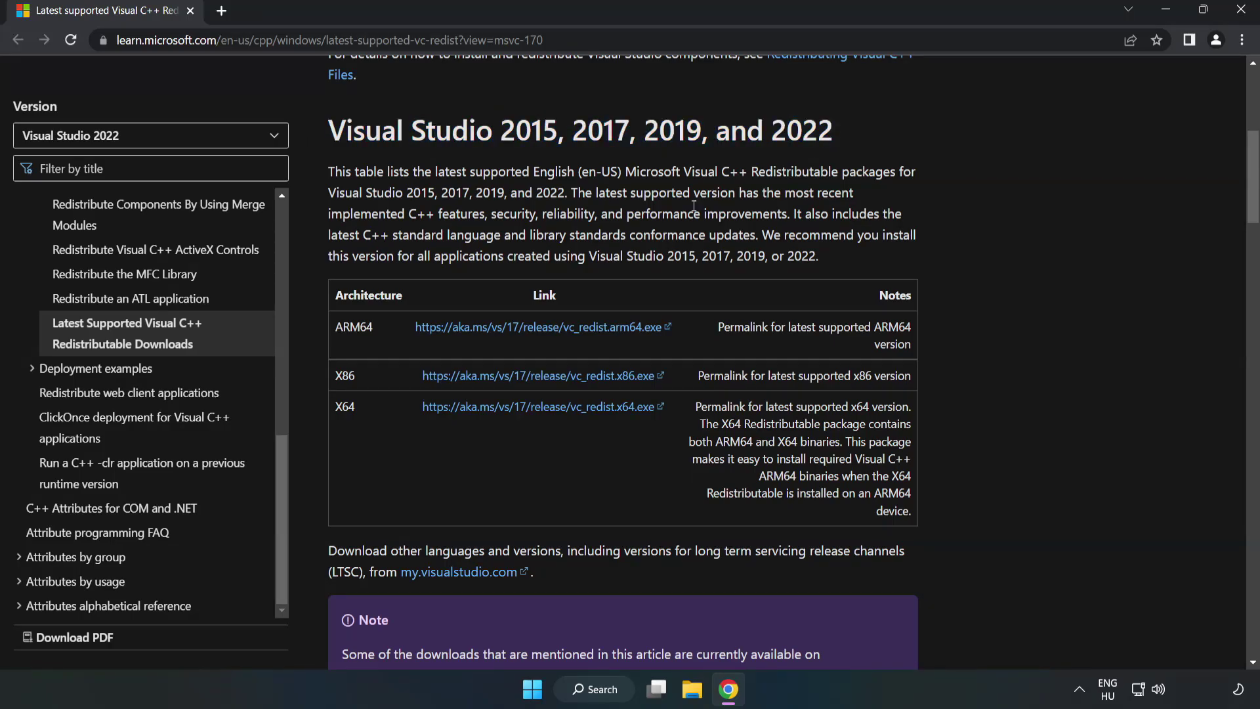
Download the ARM64, x86 and x64 Visual C++ Redistributable installers
left_click(513, 327)
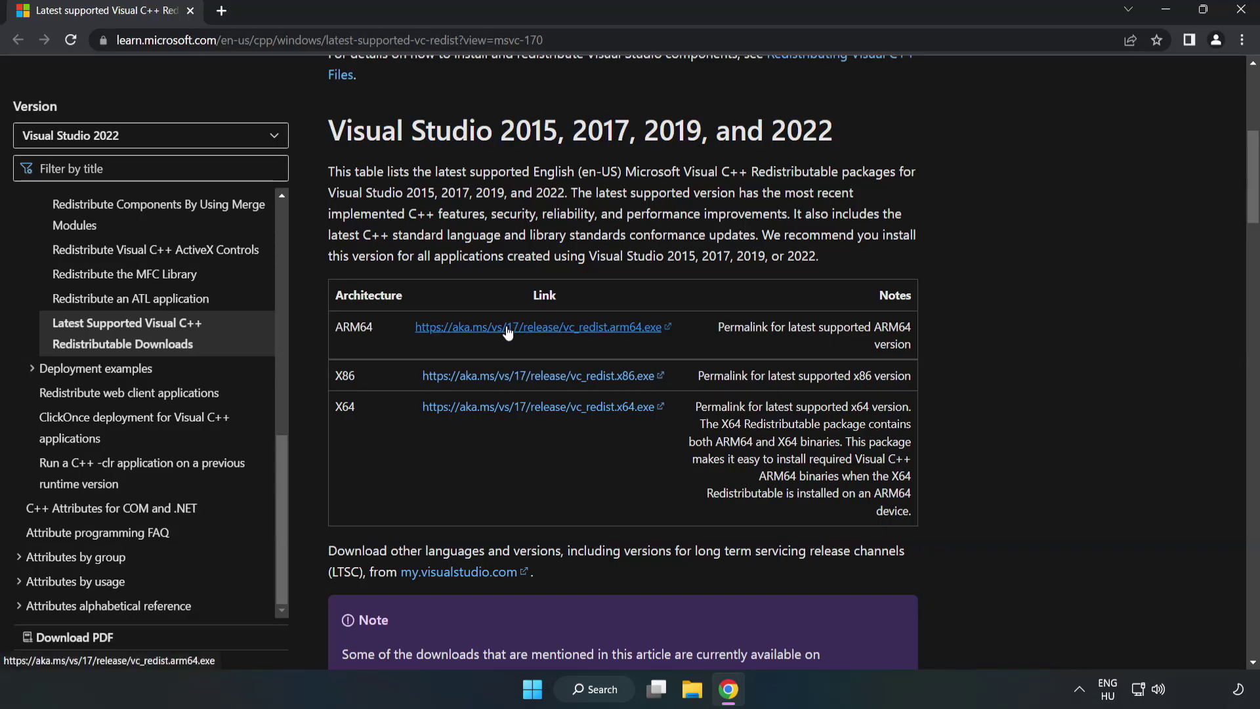
left_click(513, 379)
left_click(529, 408)
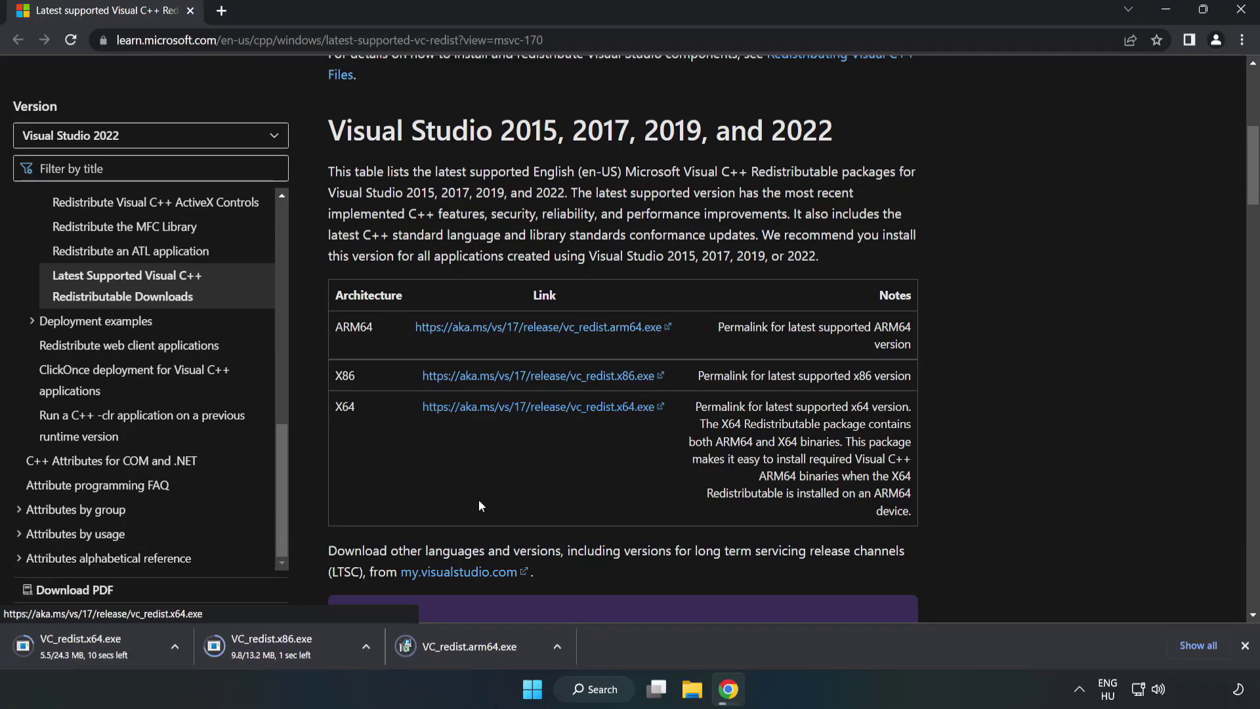
Try installing the ARM64 redistributable with licence accepted, then dismiss the failed setup
left_click(482, 648)
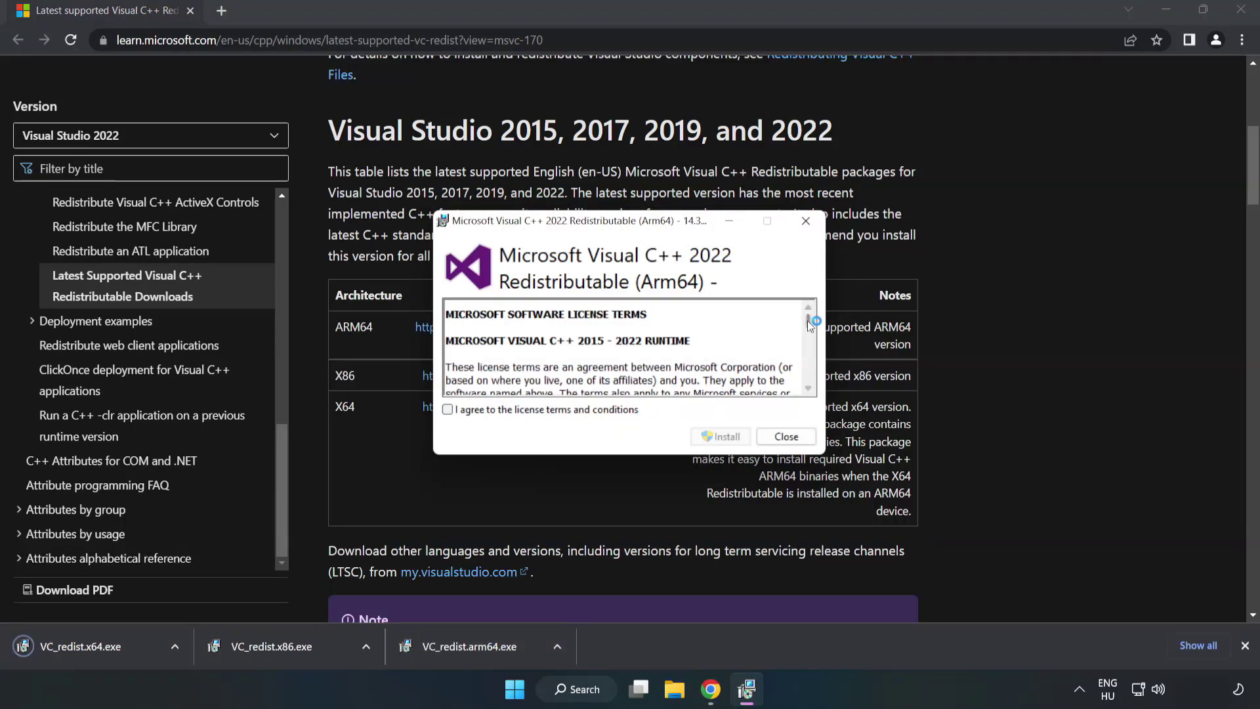
left_click_drag(809, 320, 811, 387)
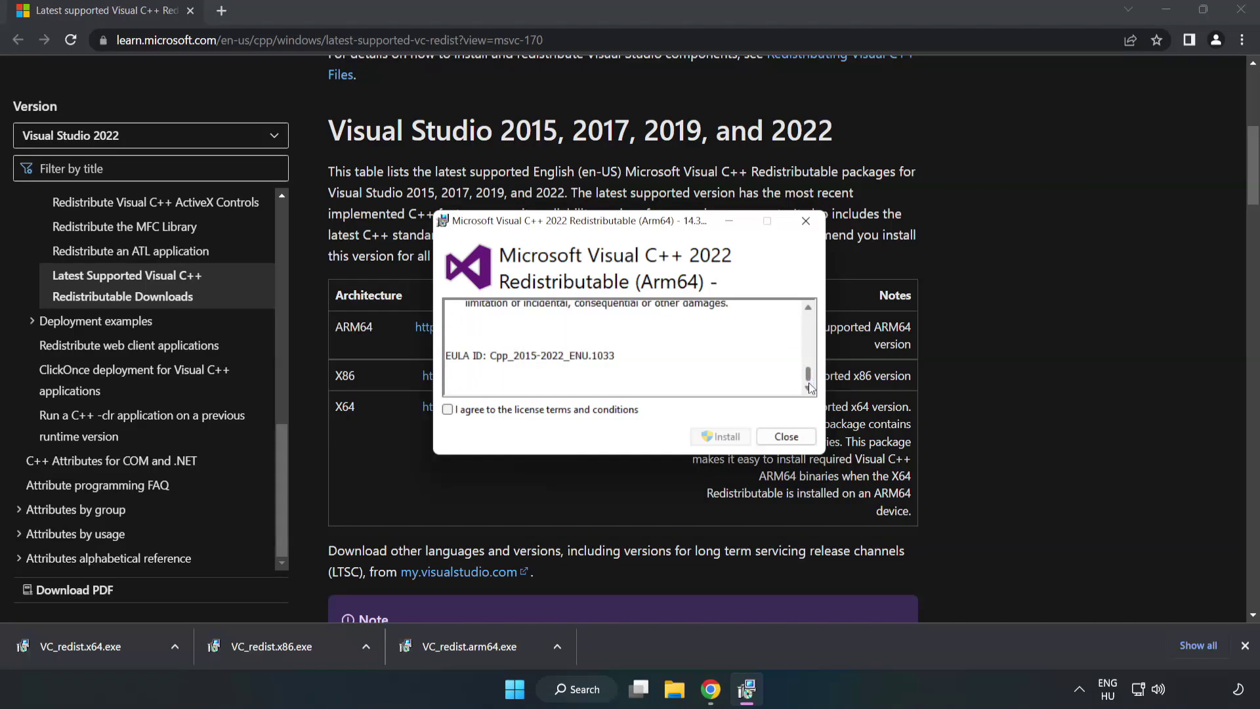
left_click(448, 410)
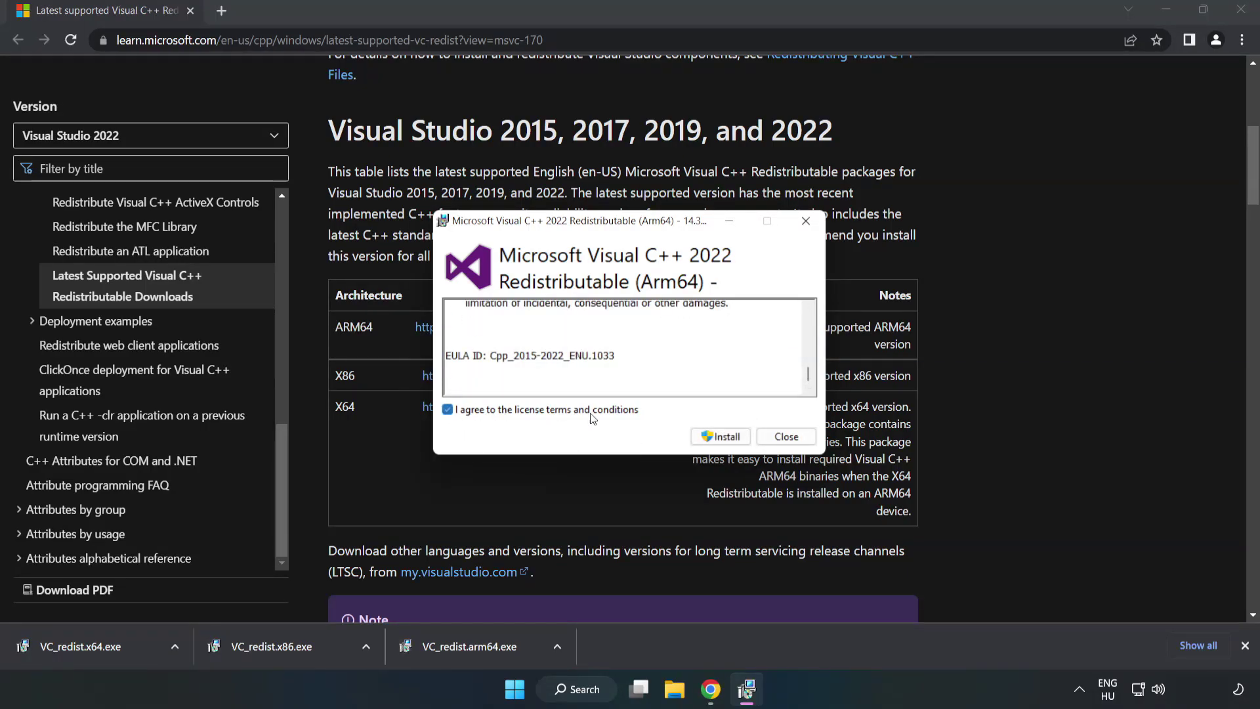
left_click(722, 436)
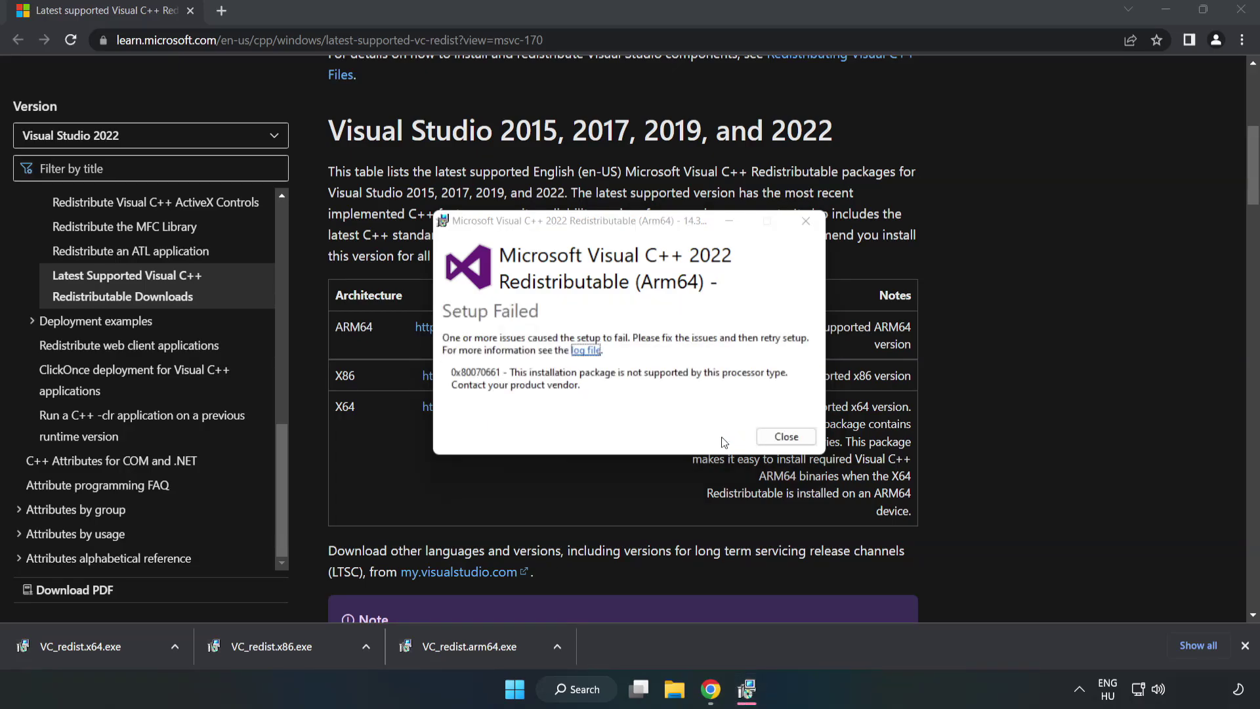
left_click(787, 436)
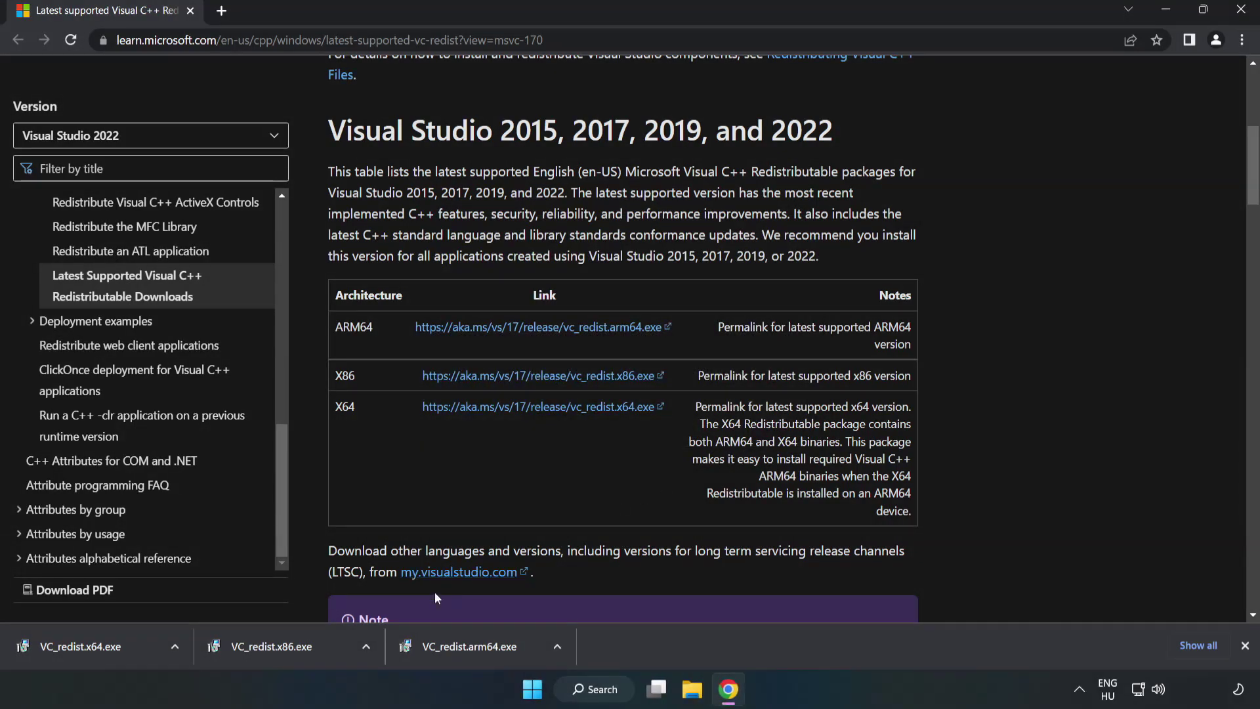
Install the x86 Visual C++ redistributable with licence accepted, closing it after success
left_click(279, 645)
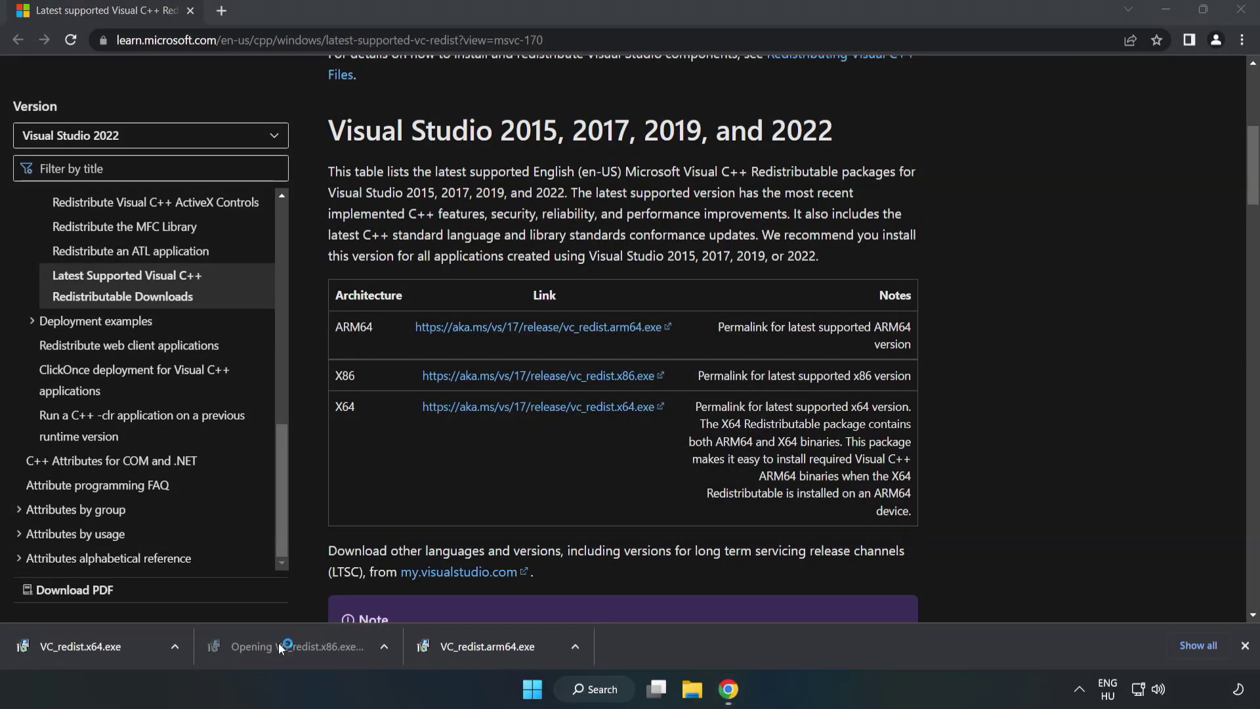
left_click_drag(807, 322, 809, 375)
left_click(448, 410)
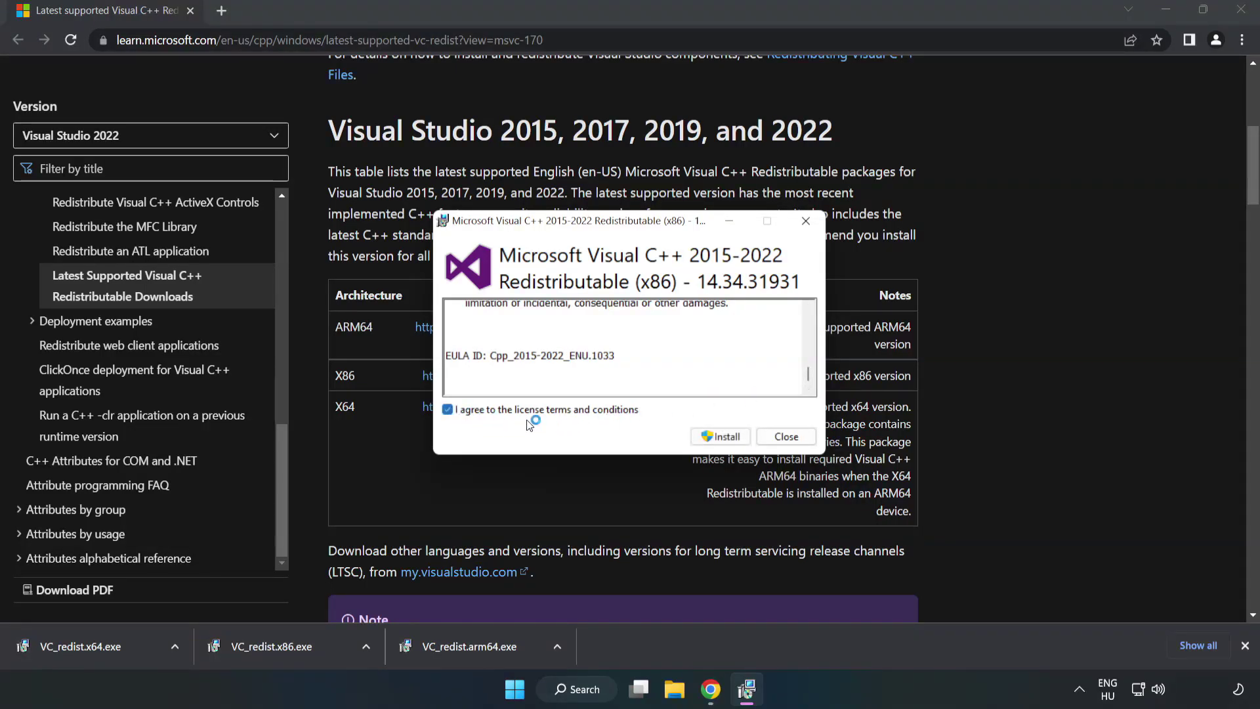
left_click(716, 437)
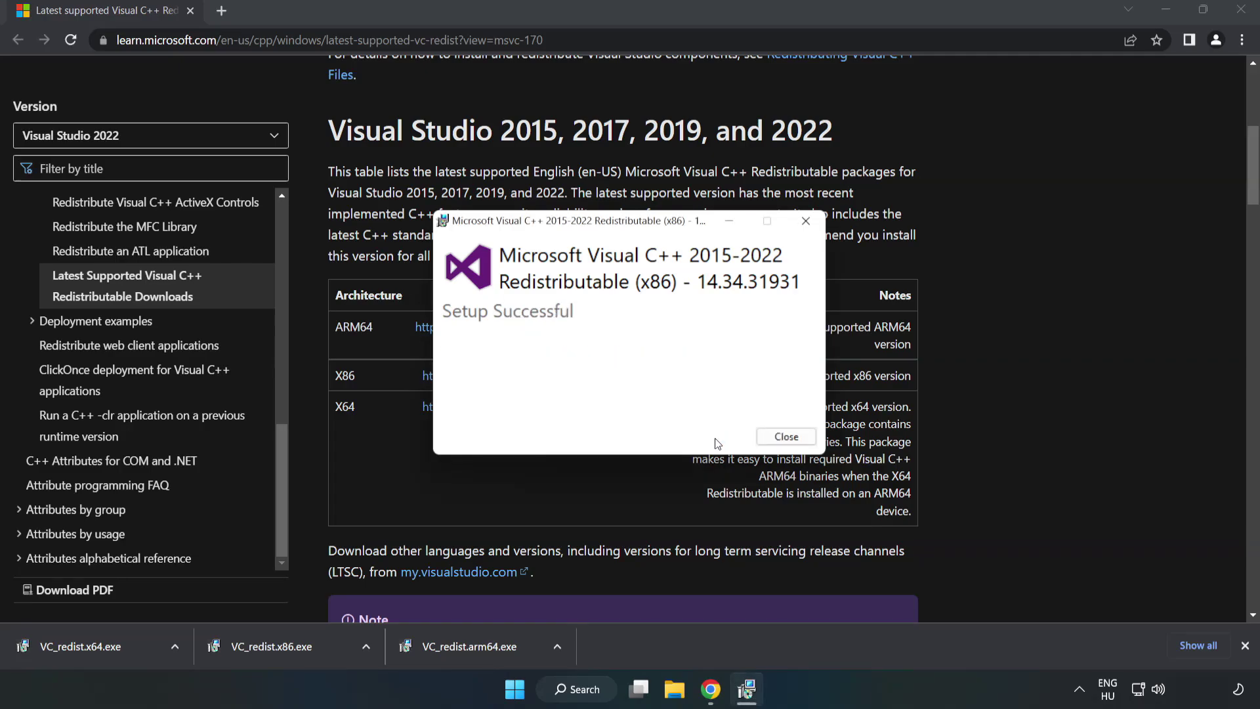
left_click(787, 436)
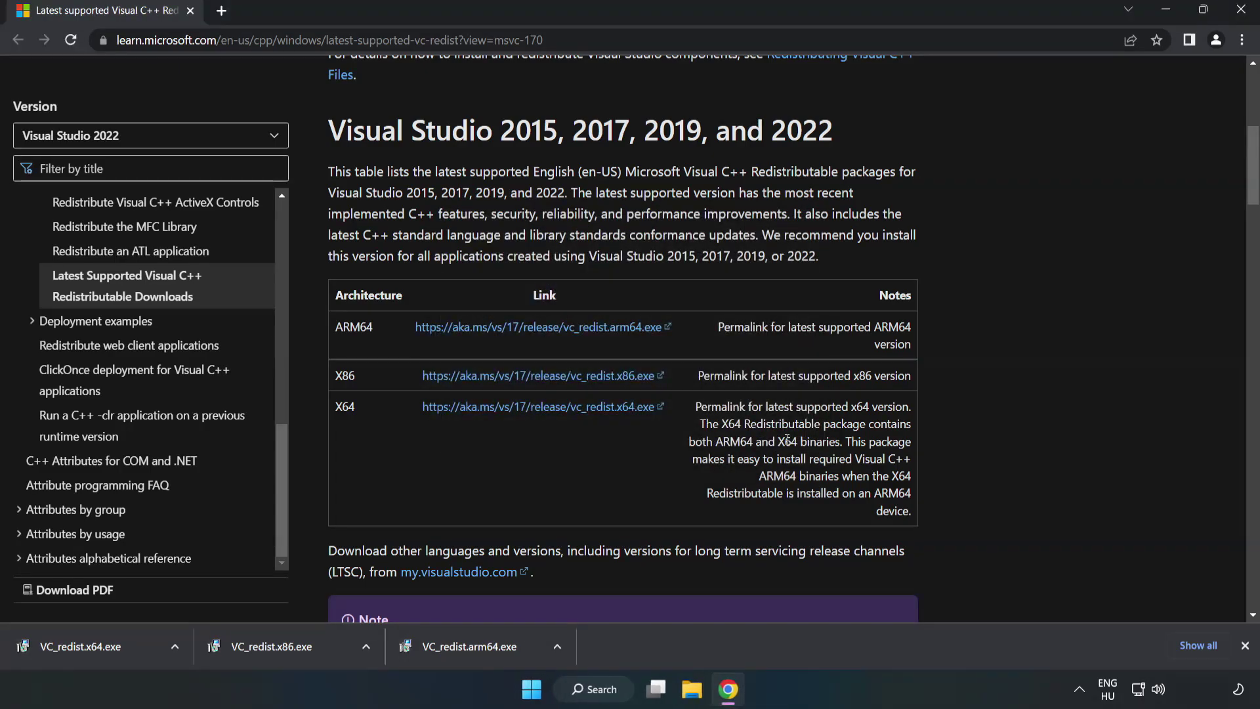
left_click(68, 645)
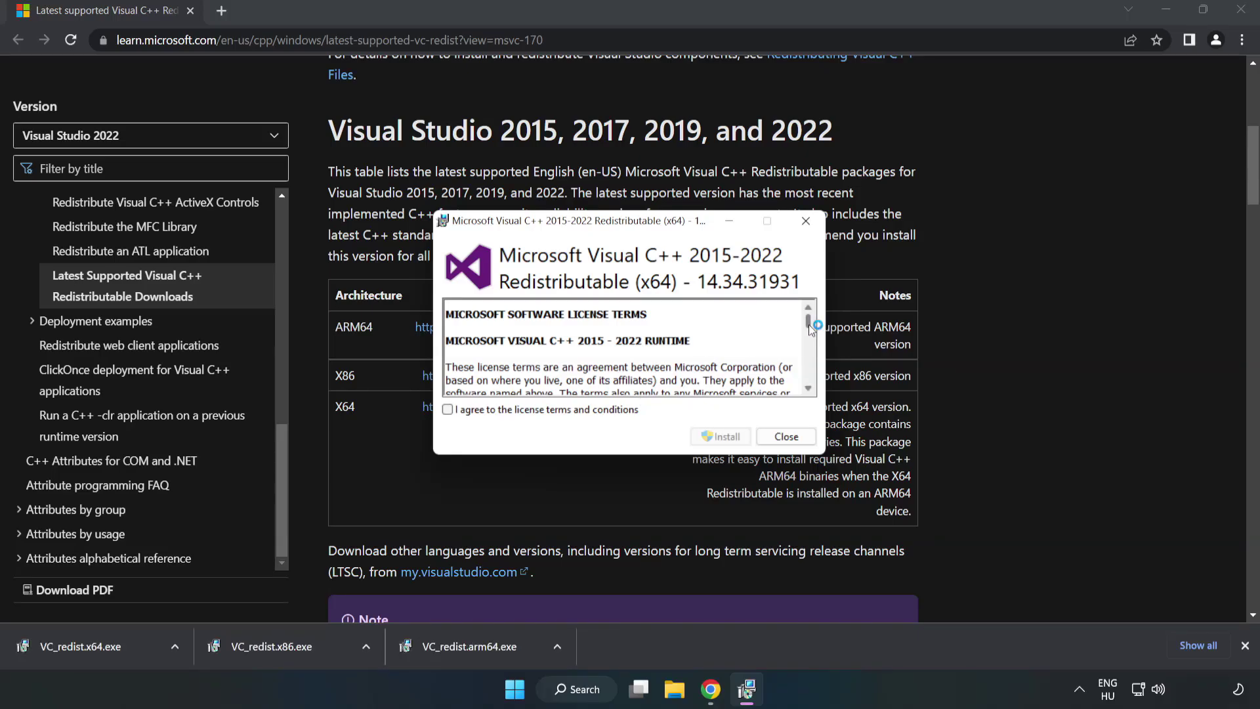
left_click_drag(809, 324, 810, 384)
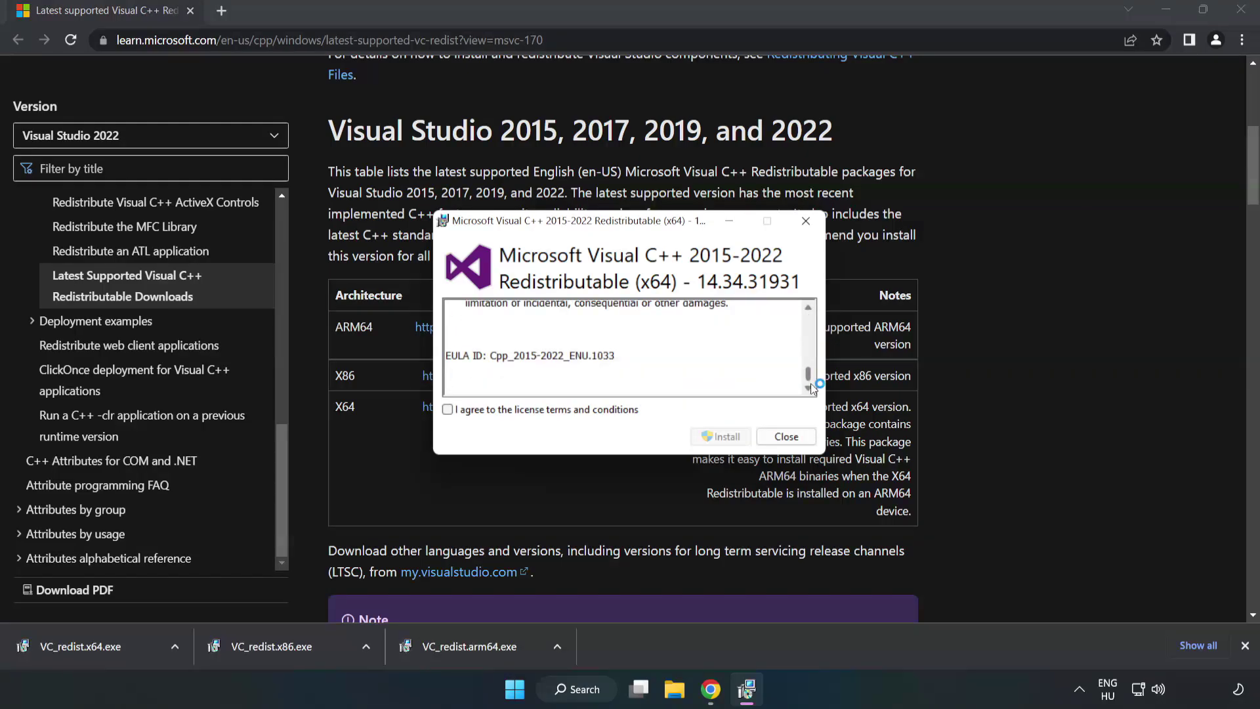
left_click(449, 410)
left_click(719, 437)
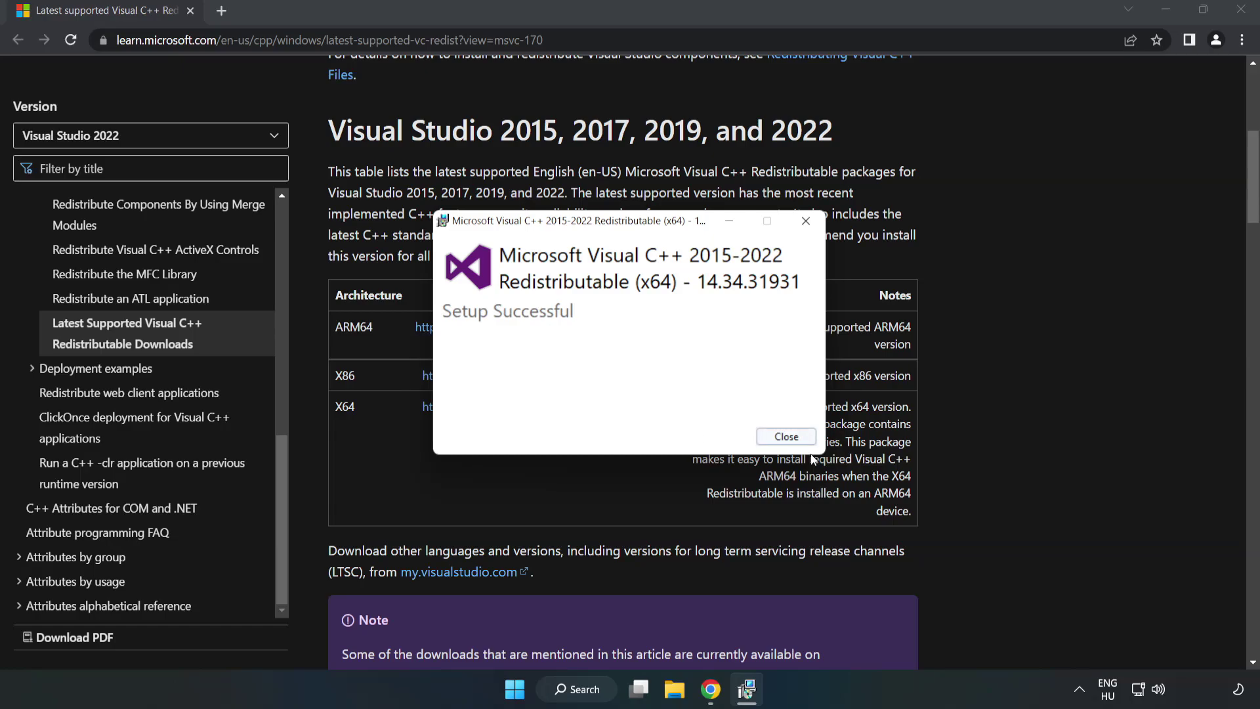
left_click(787, 437)
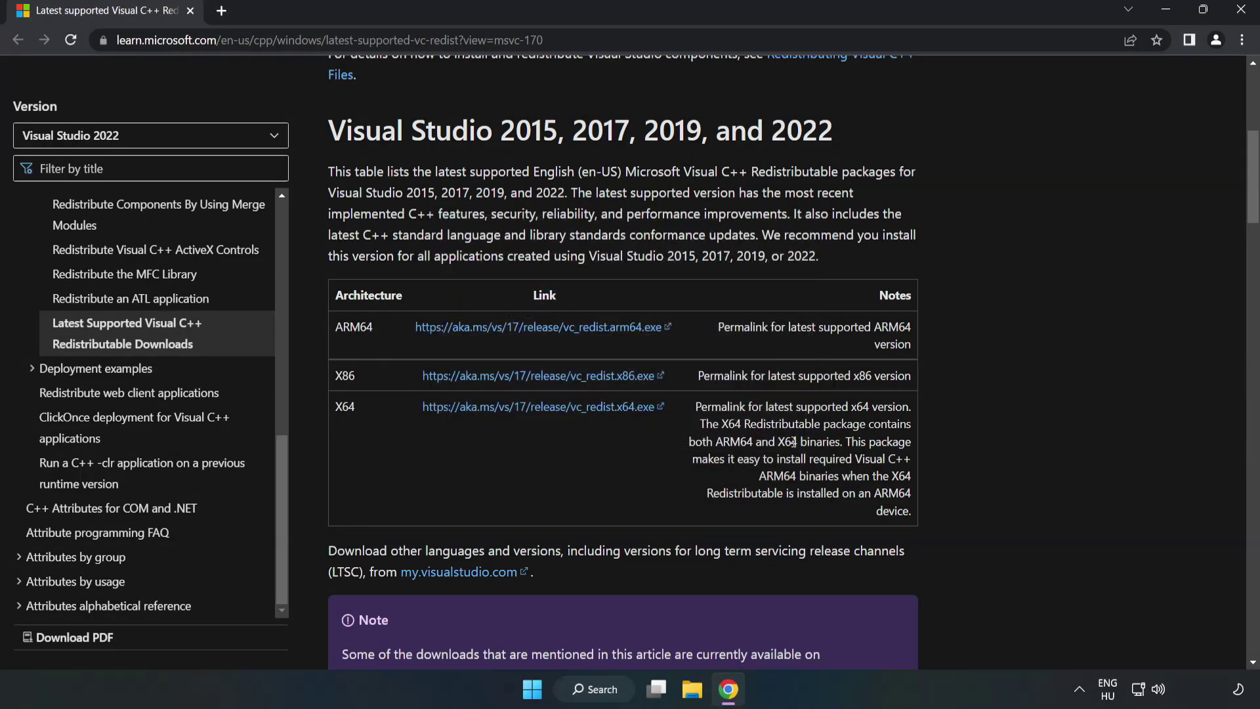
Close Chrome and launch Command Prompt as administrator from a 'cmd' search, centred on screen
left_click(1243, 13)
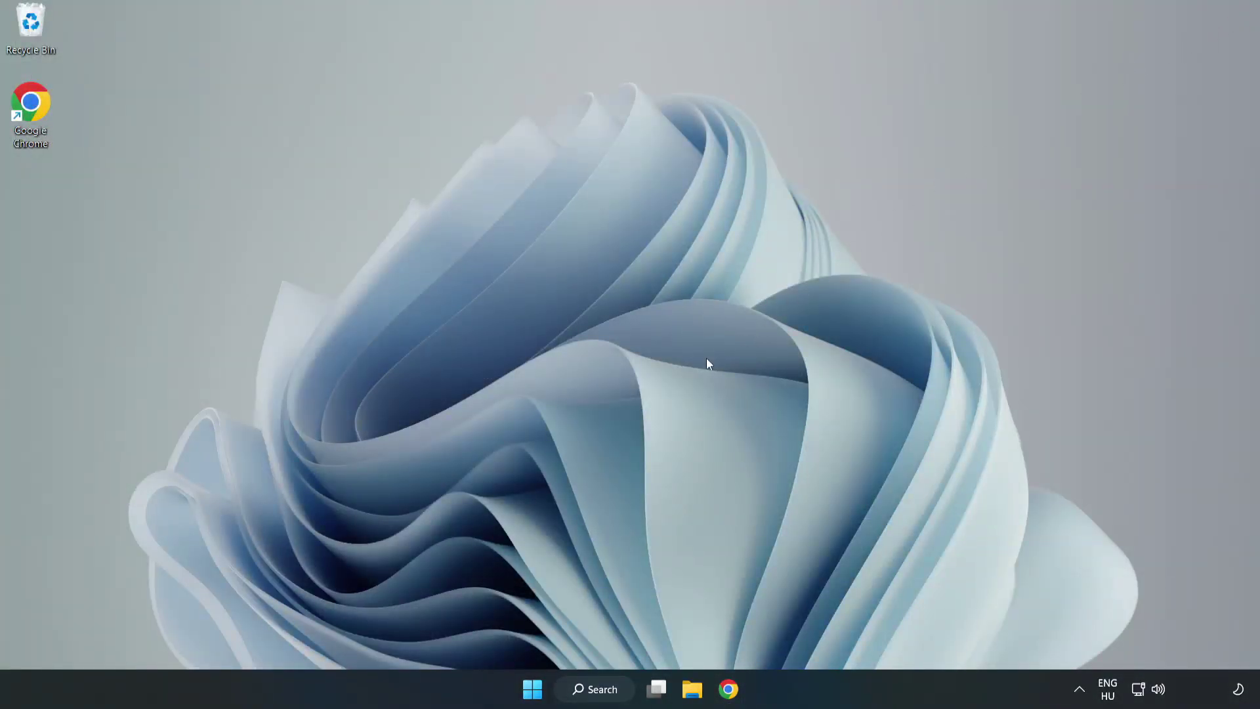
left_click(611, 689)
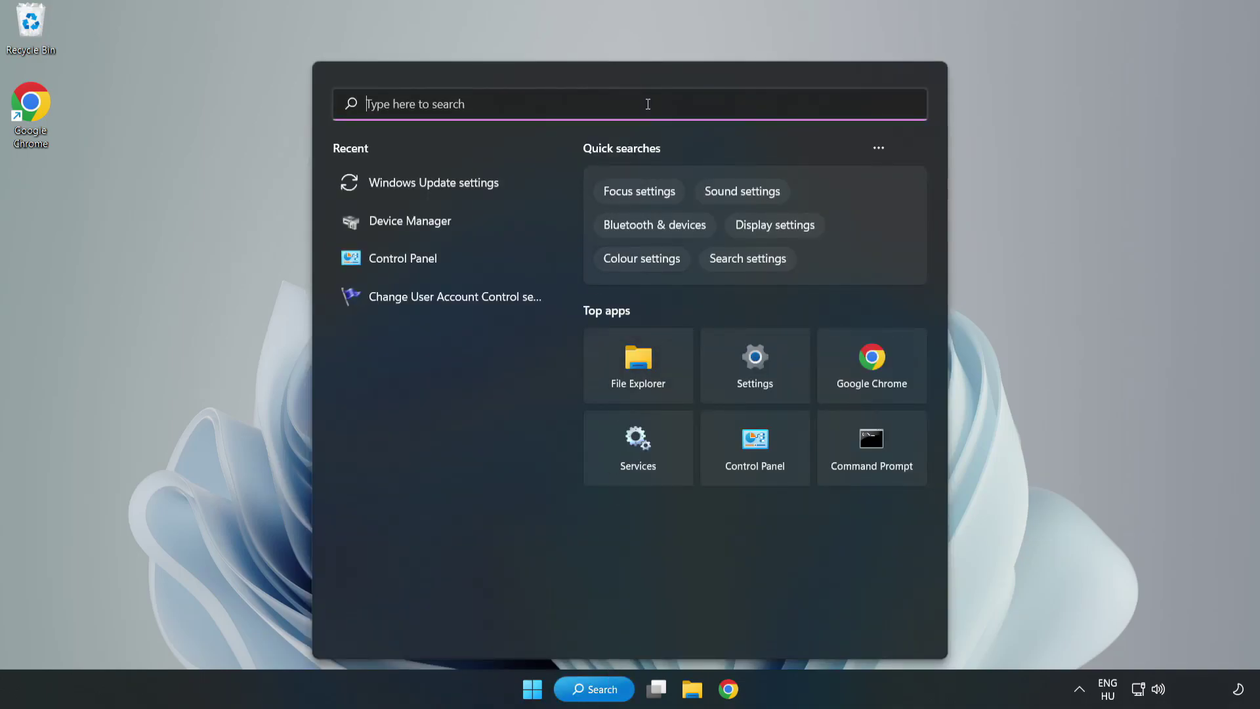
type("cmd")
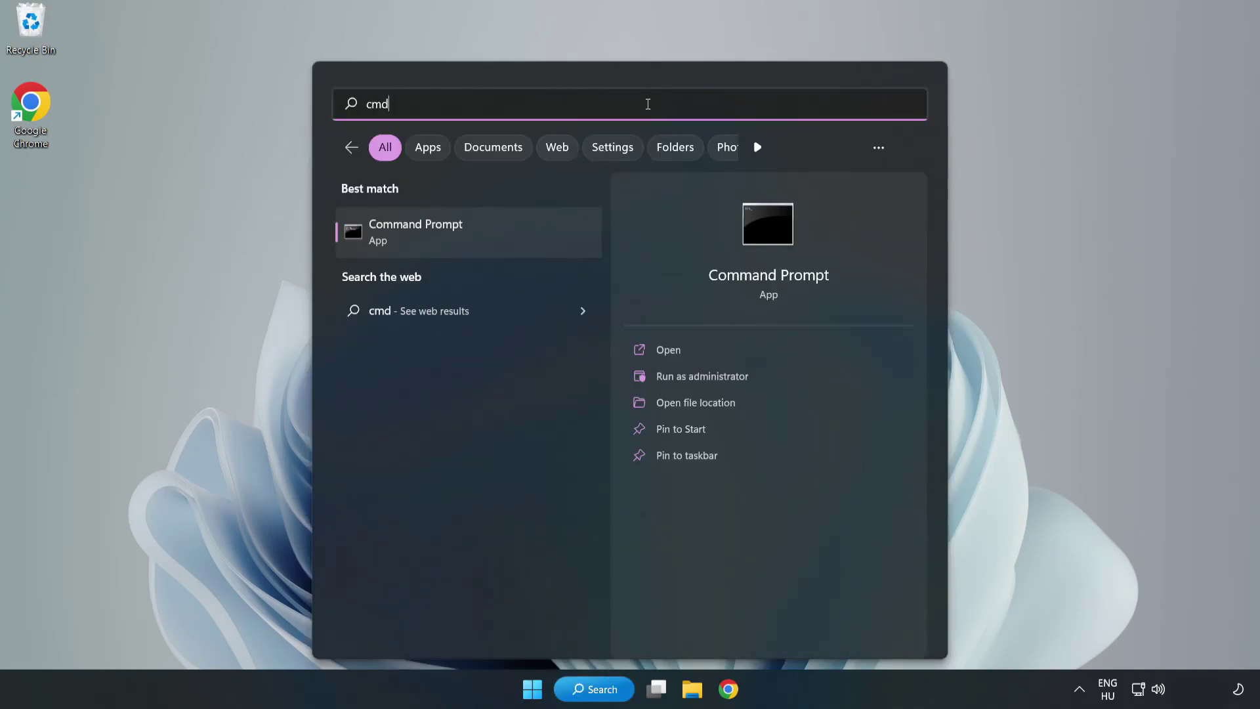
right_click(495, 234)
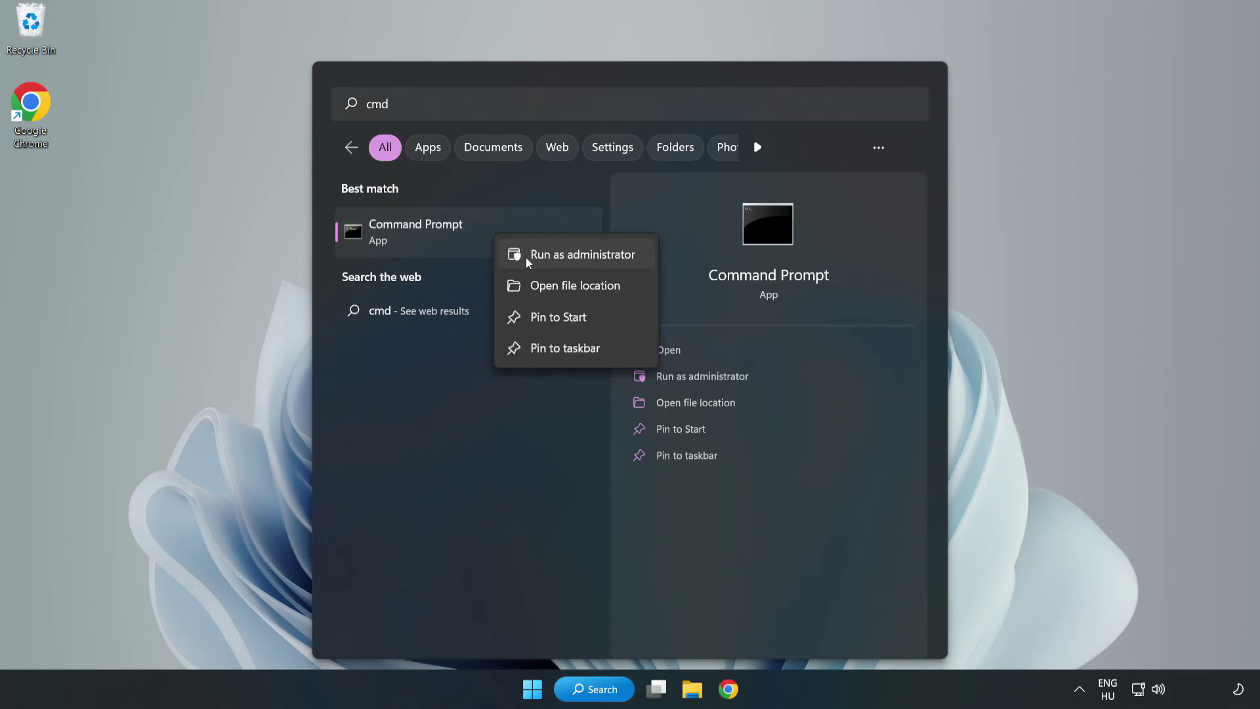
left_click(545, 256)
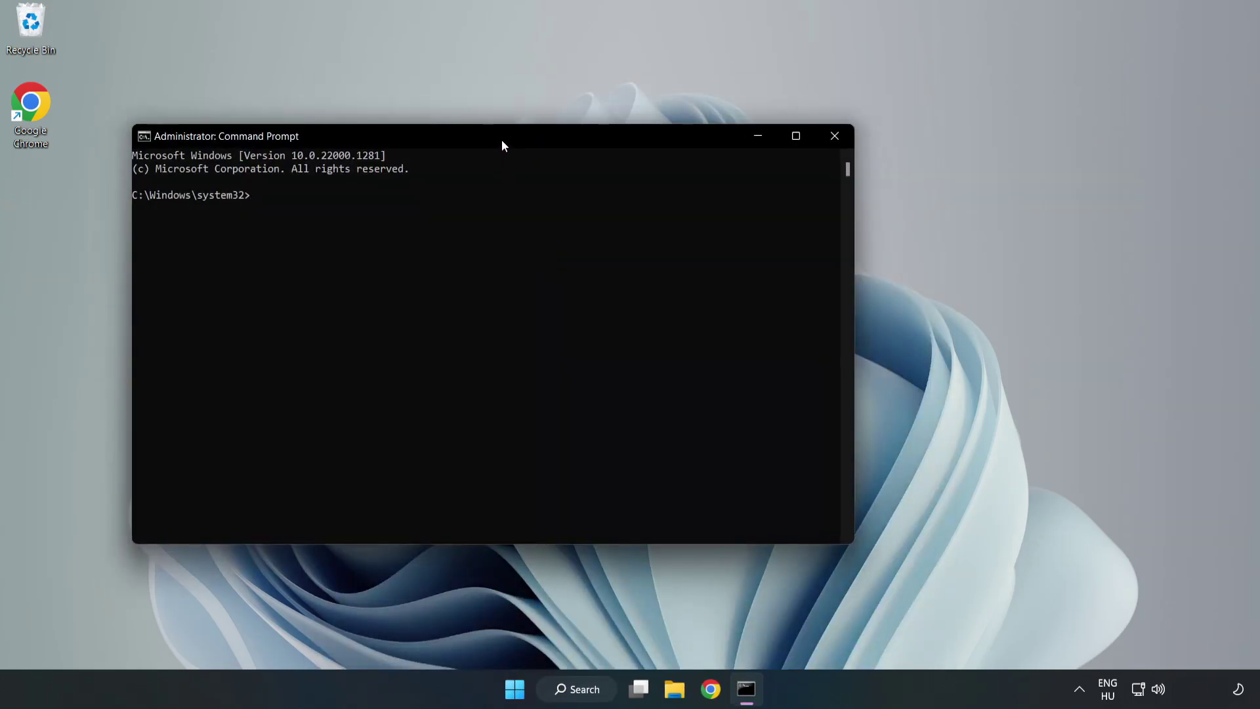
left_click_drag(502, 140, 641, 143)
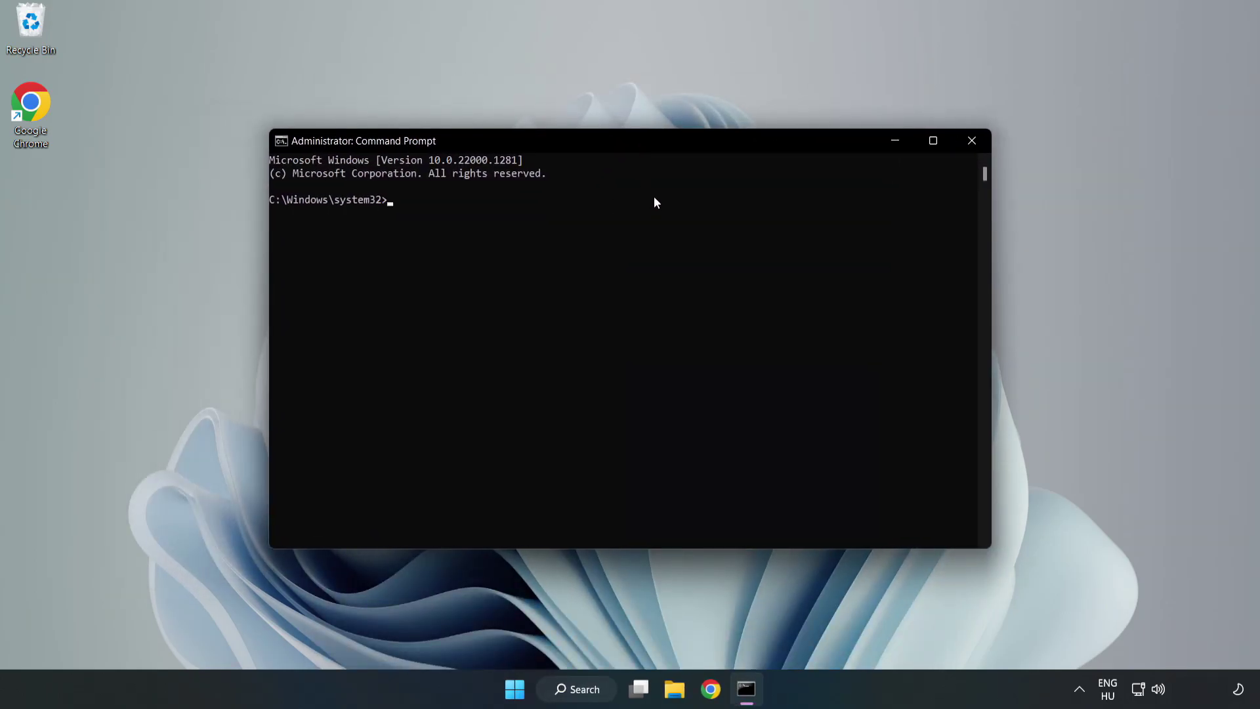
Run sfc /scannow until it reports no integrity violations, then close Command Prompt
type("sfc")
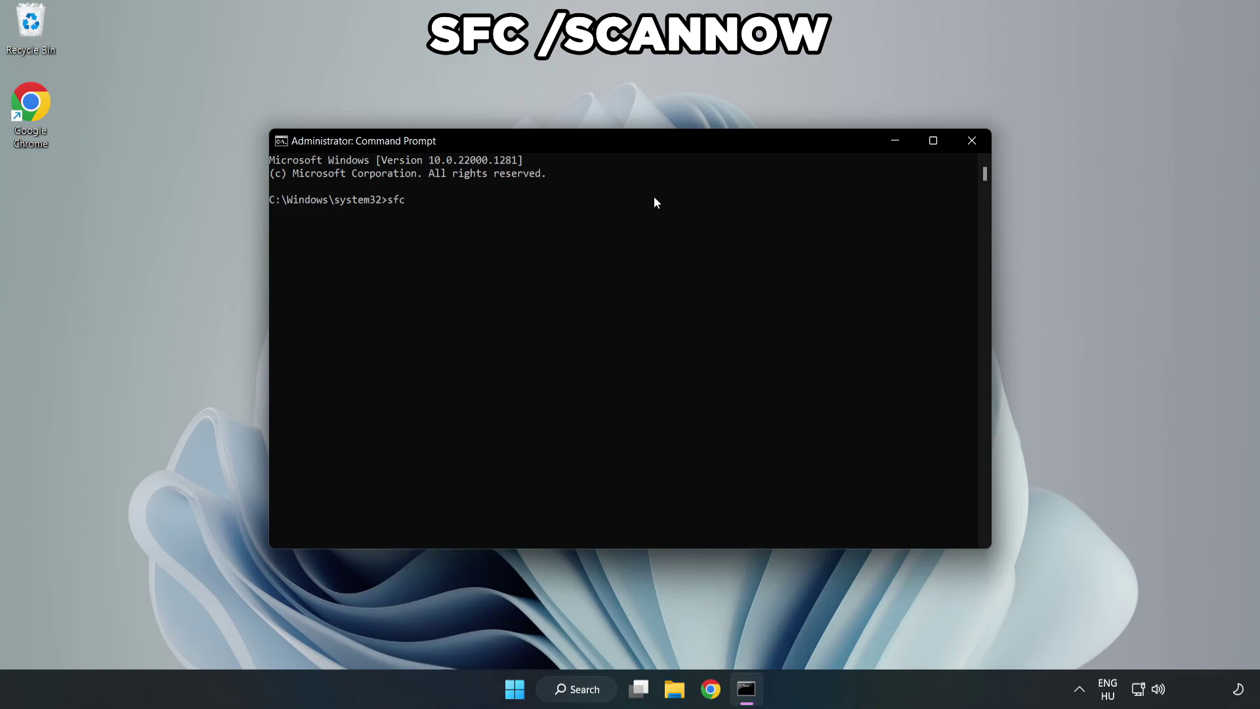
type(" /scannow")
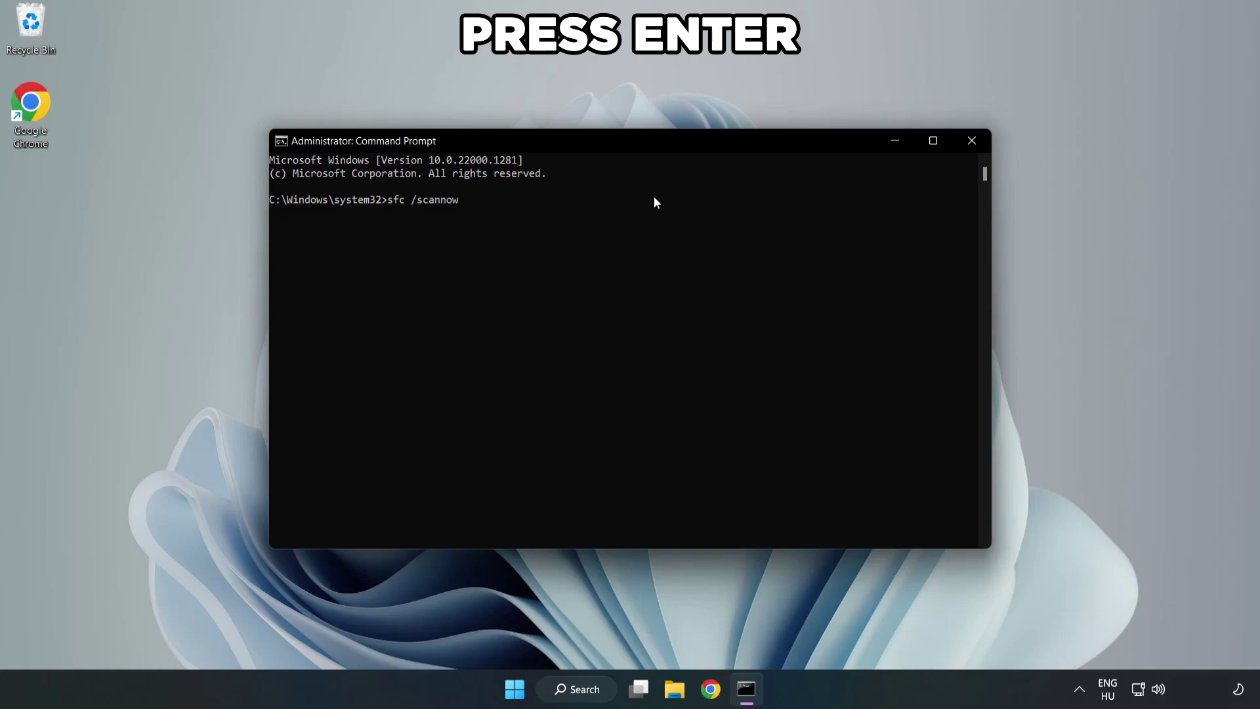
key("Return")
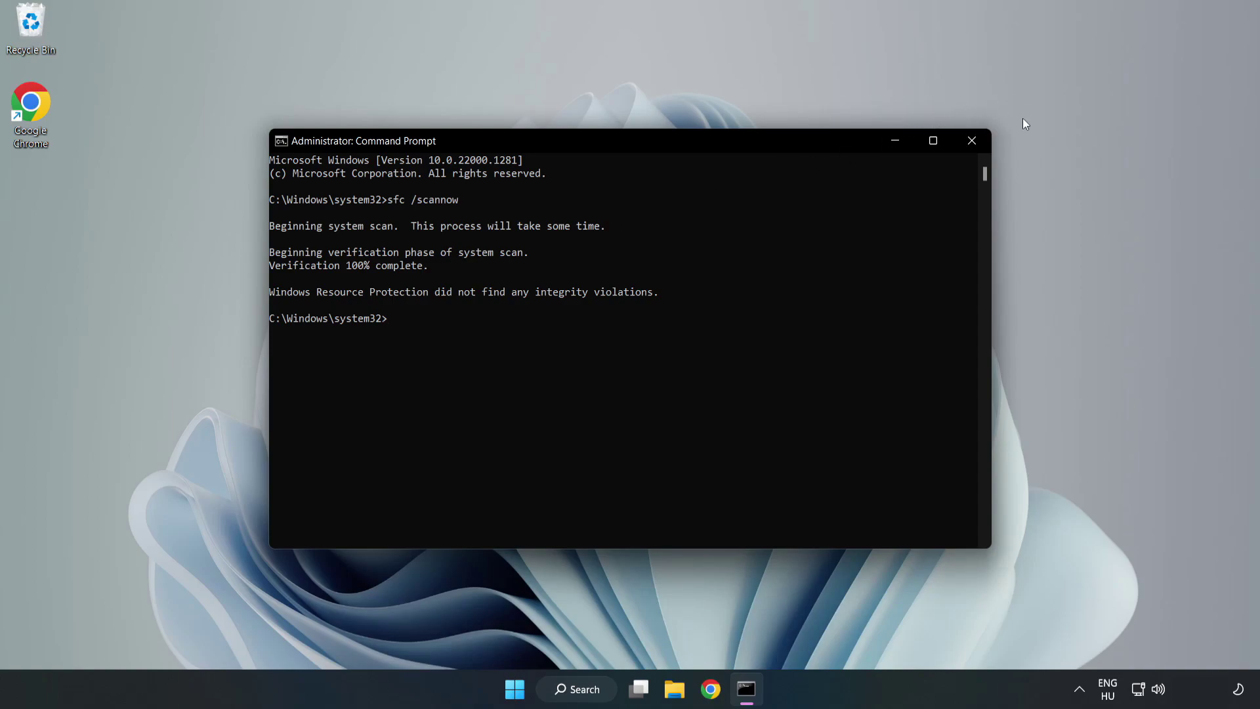
left_click(971, 151)
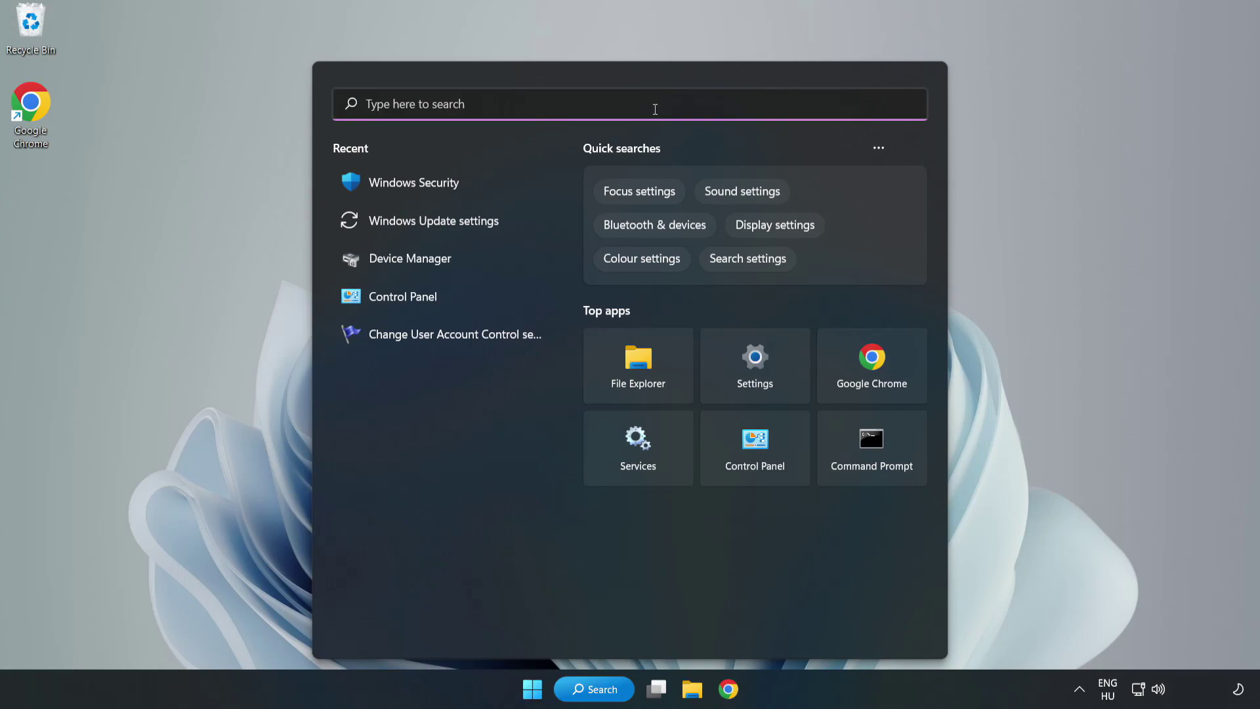
Search 'security', launch Windows Security and go to Virus & threat protection
type("sec")
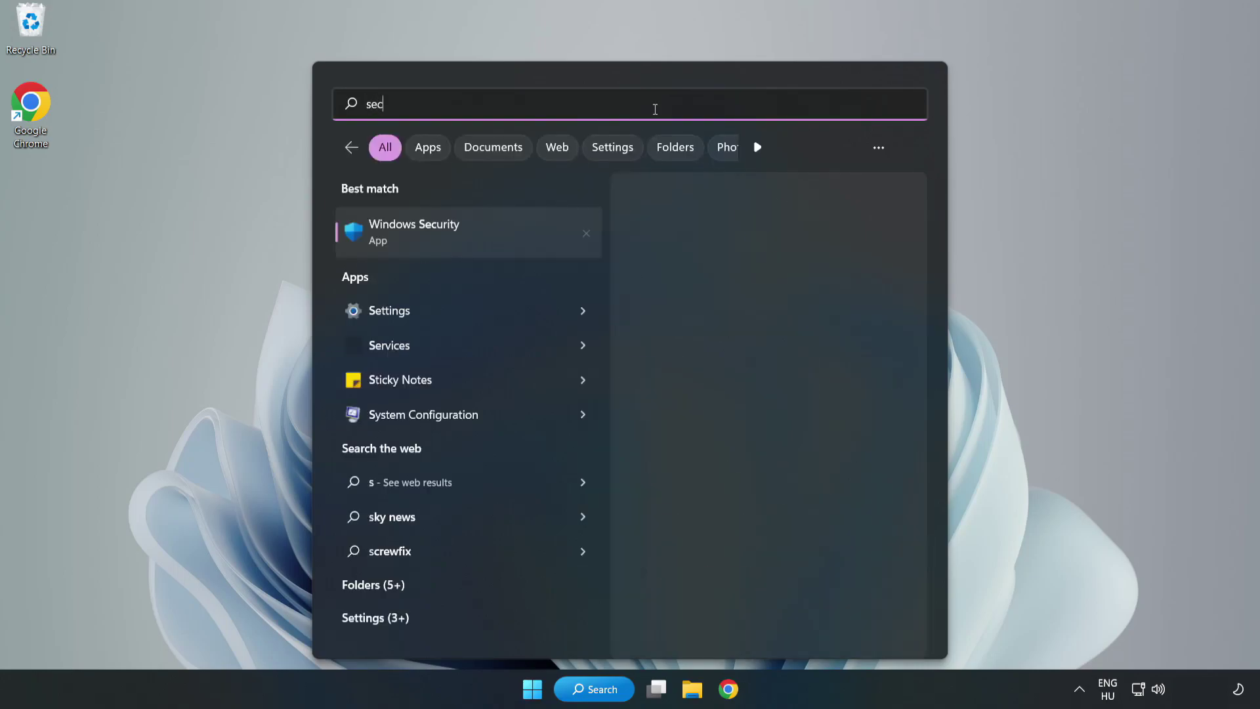
type("urity")
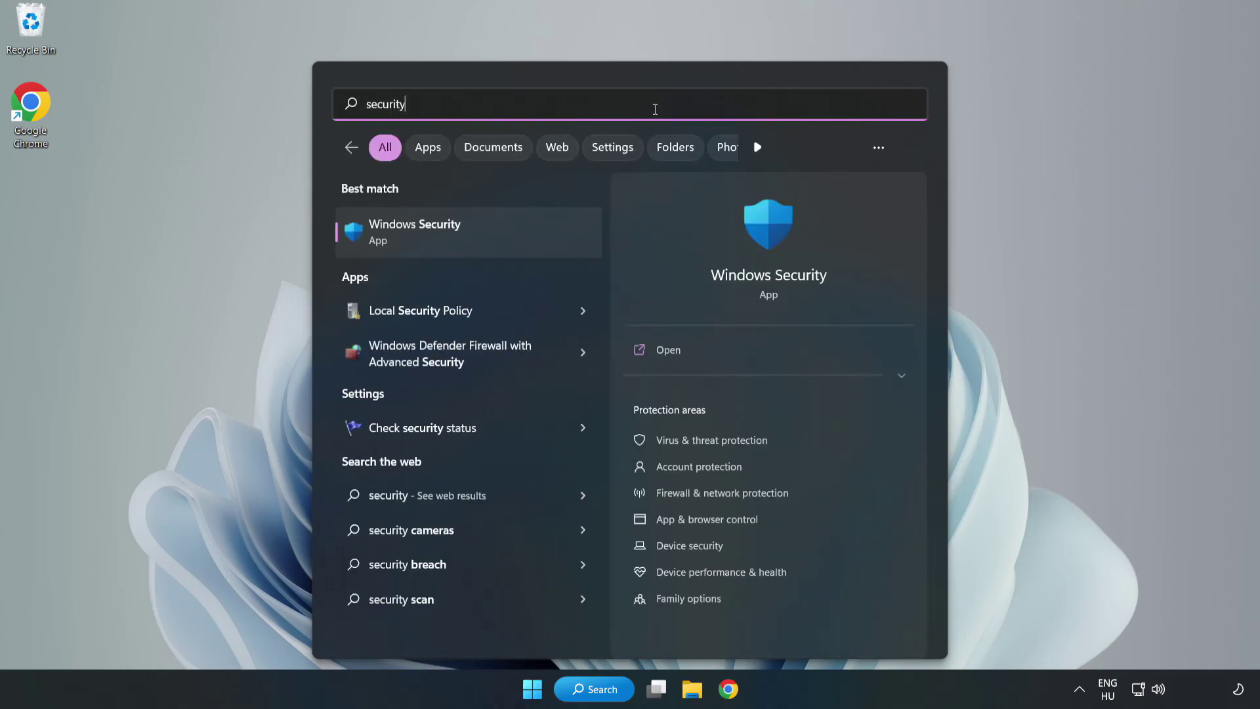
left_click(458, 245)
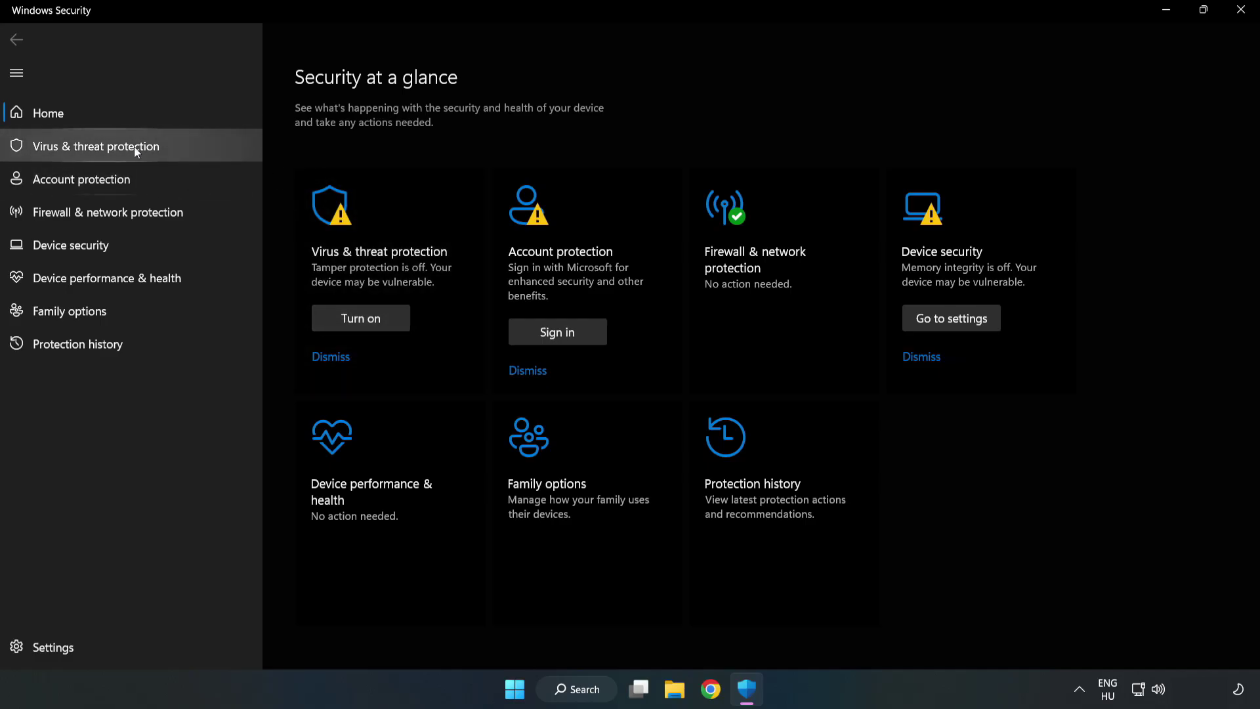
left_click(81, 151)
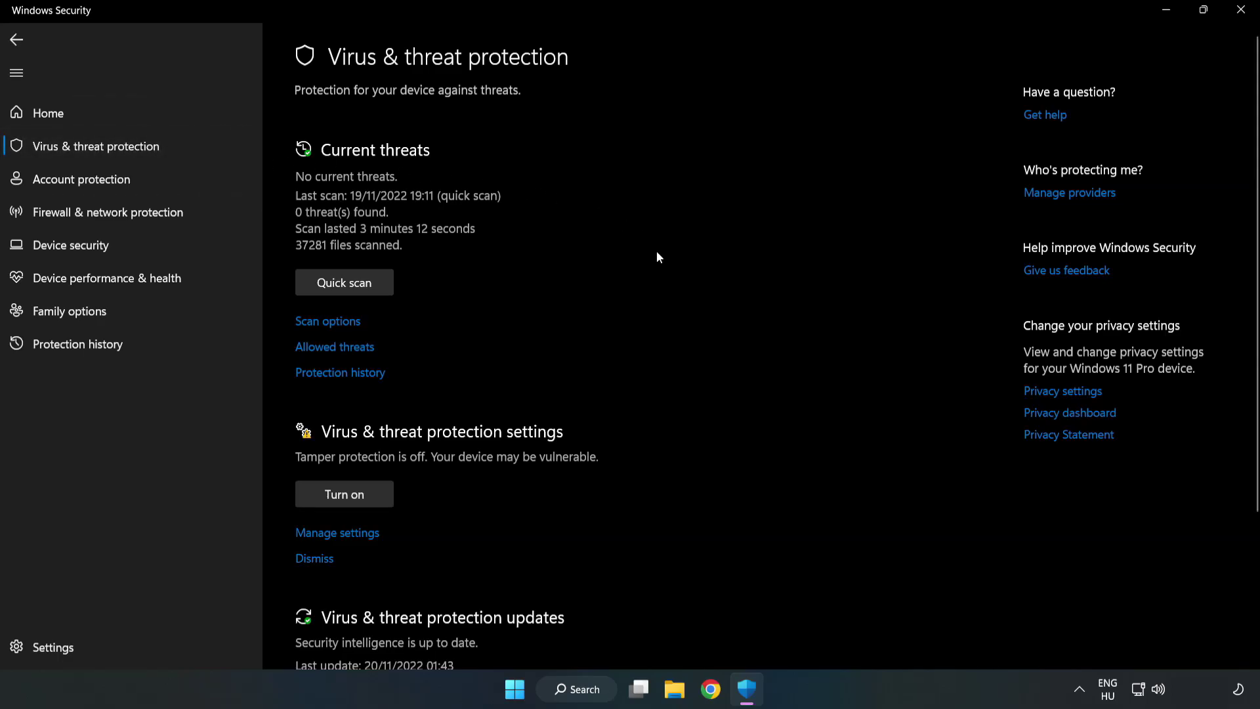
scroll(658, 258, "down", 3)
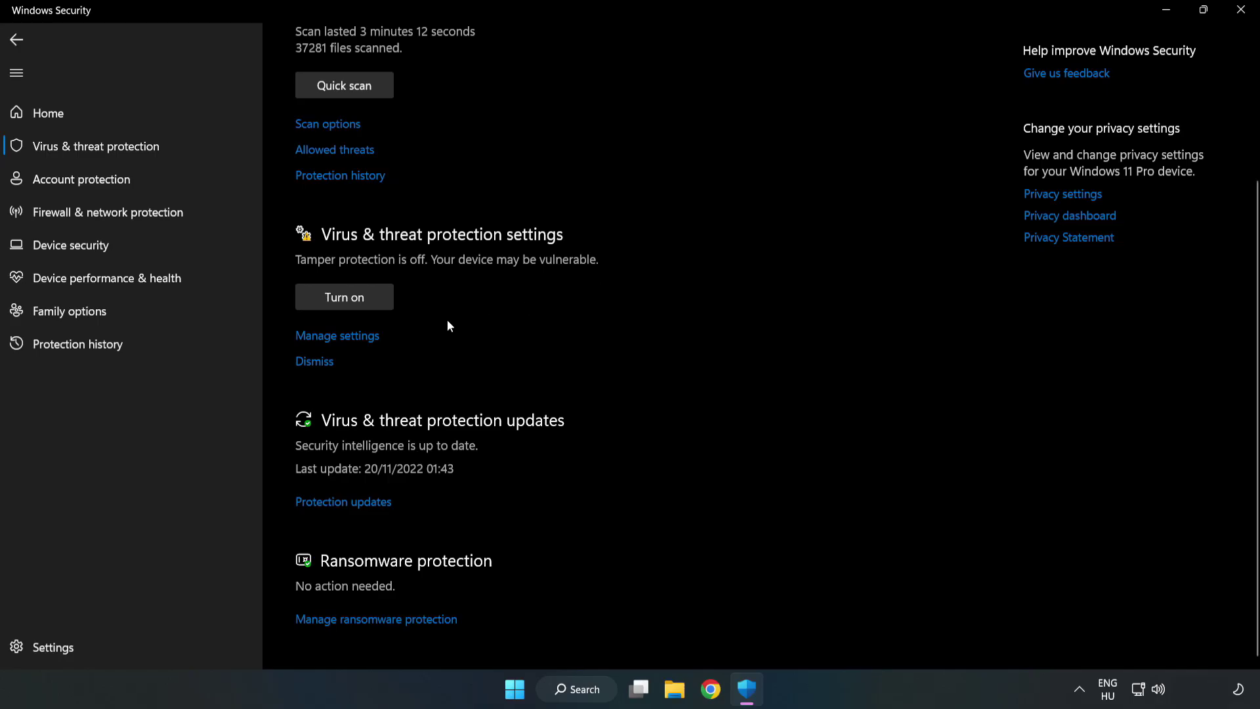
Open Manage settings for virus protection and go to Add or remove exclusions
left_click(345, 343)
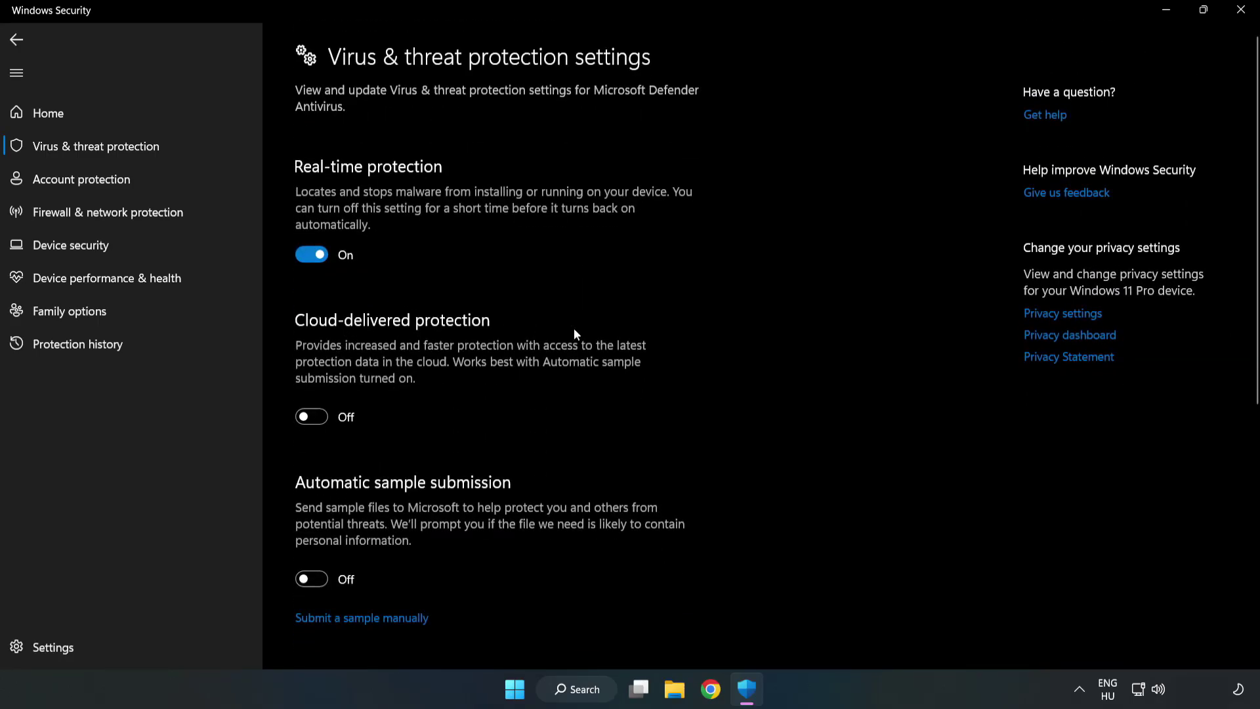
scroll(803, 336, "down", 6)
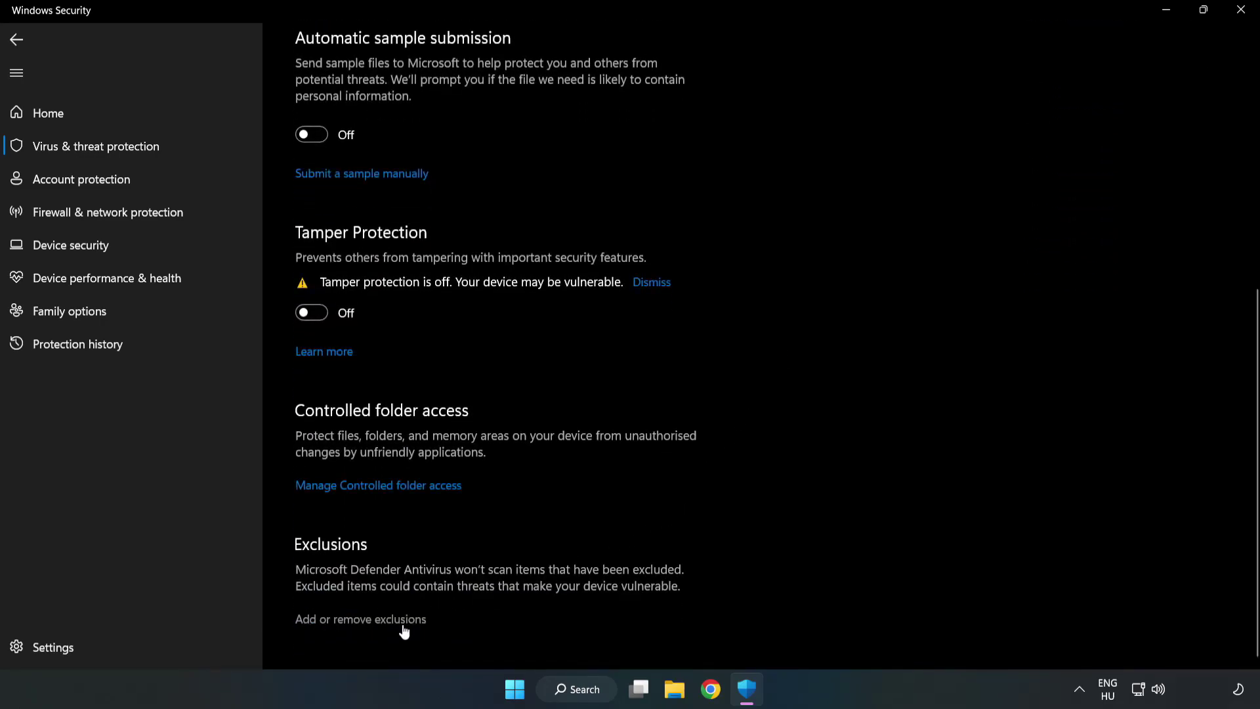
scroll(374, 621, "up", 2)
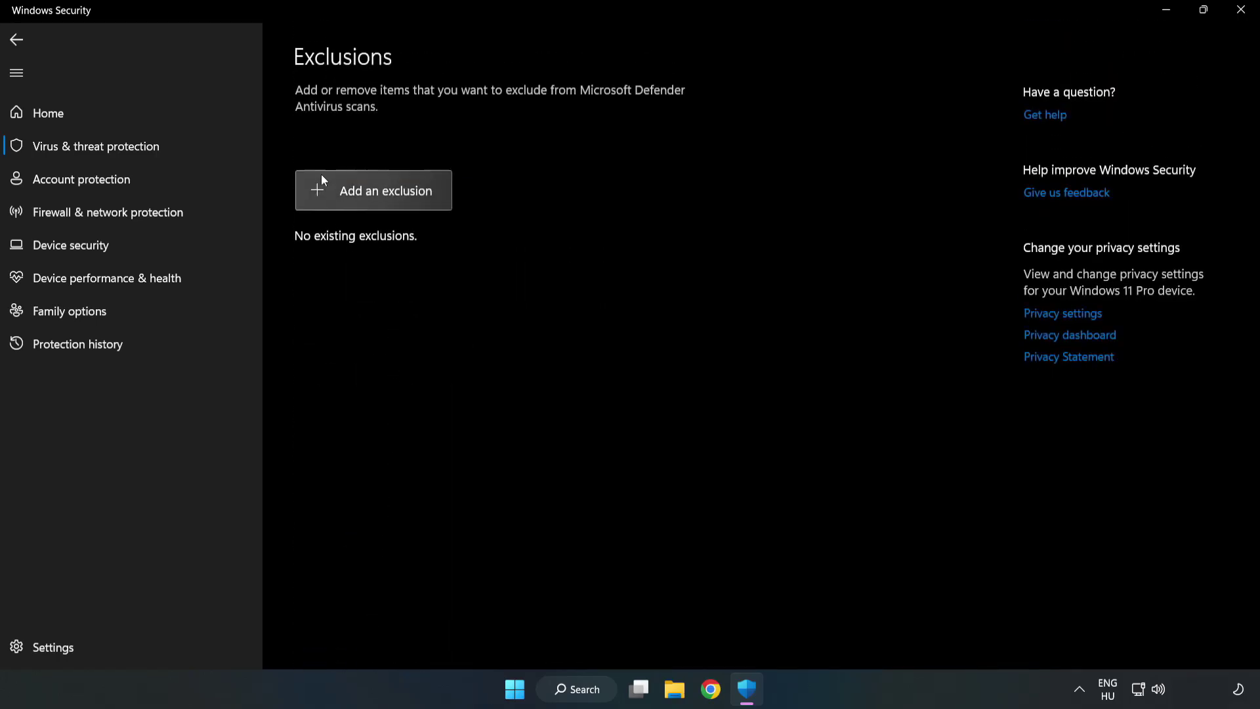
left_click(387, 199)
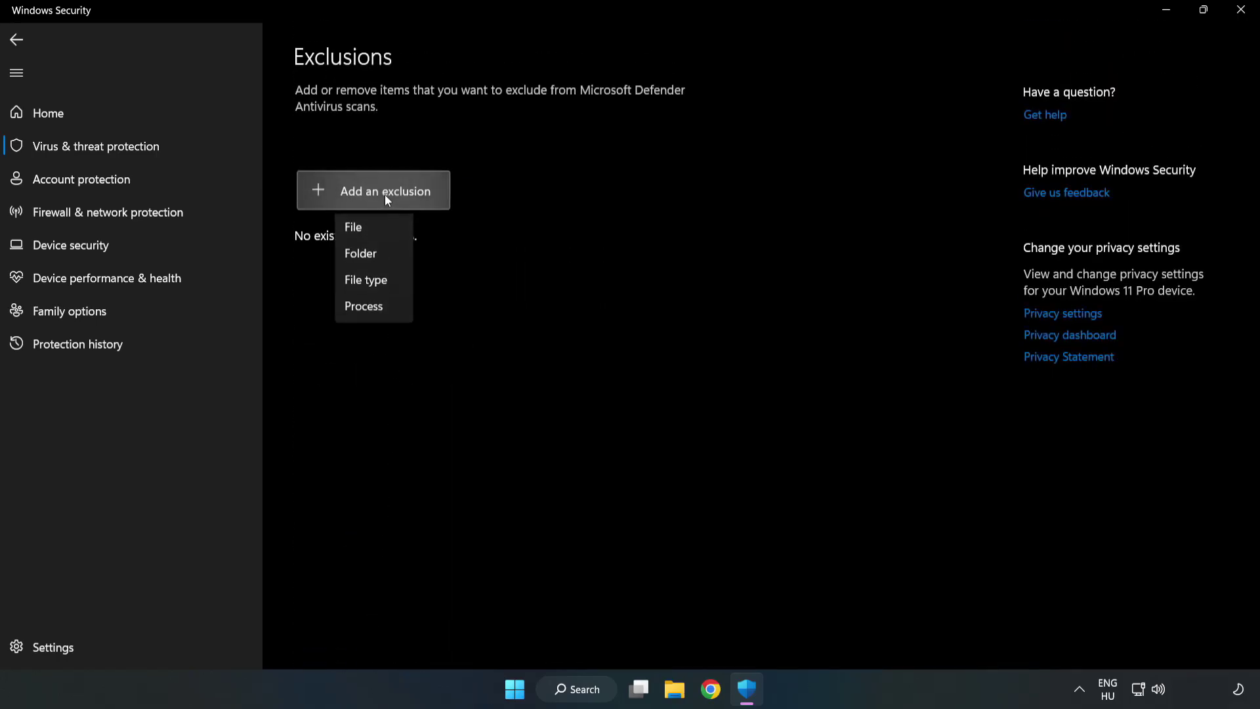
Add a File exclusion using the shortcut in C:\Program Files (x86)\NOT WORKING APP
left_click(359, 231)
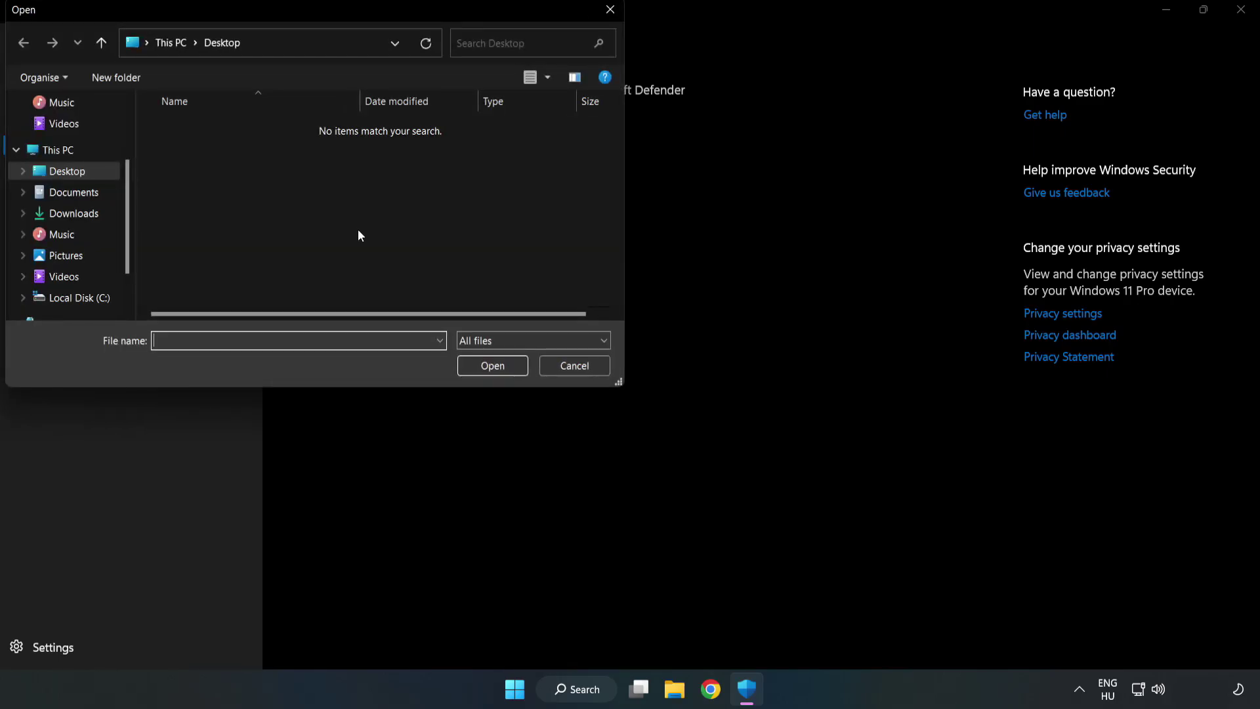
left_click_drag(339, 16, 581, 143)
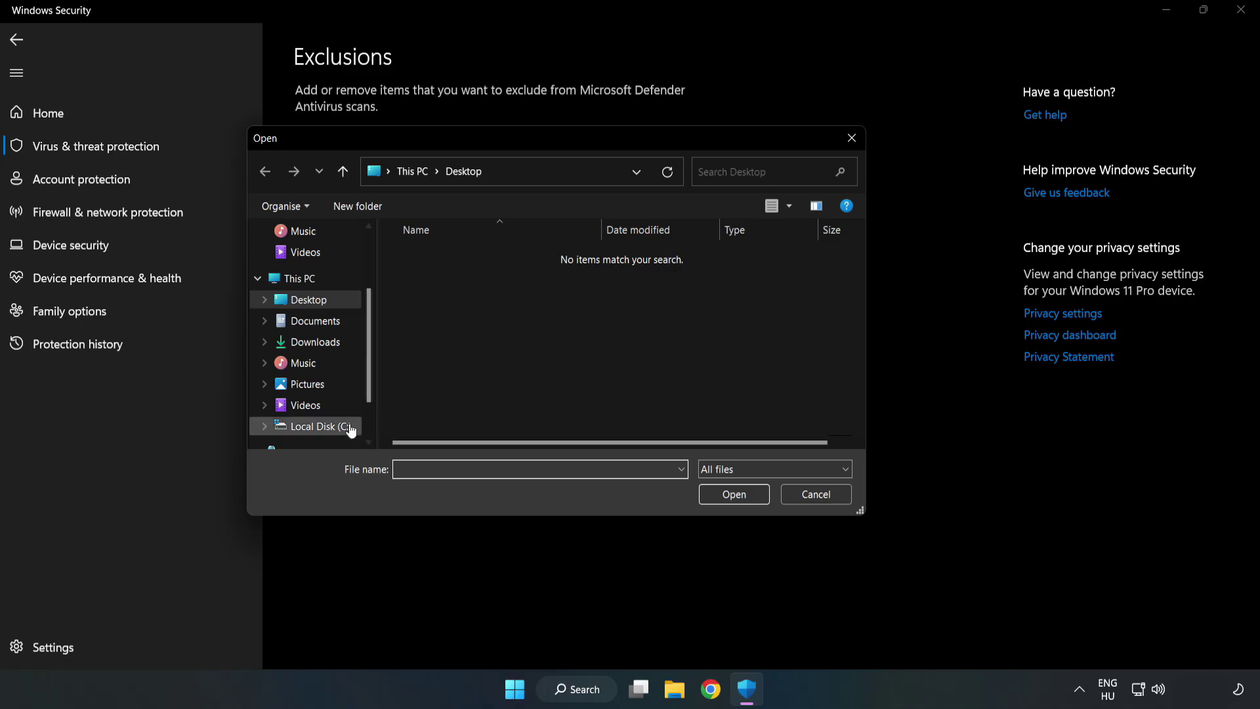
left_click(326, 428)
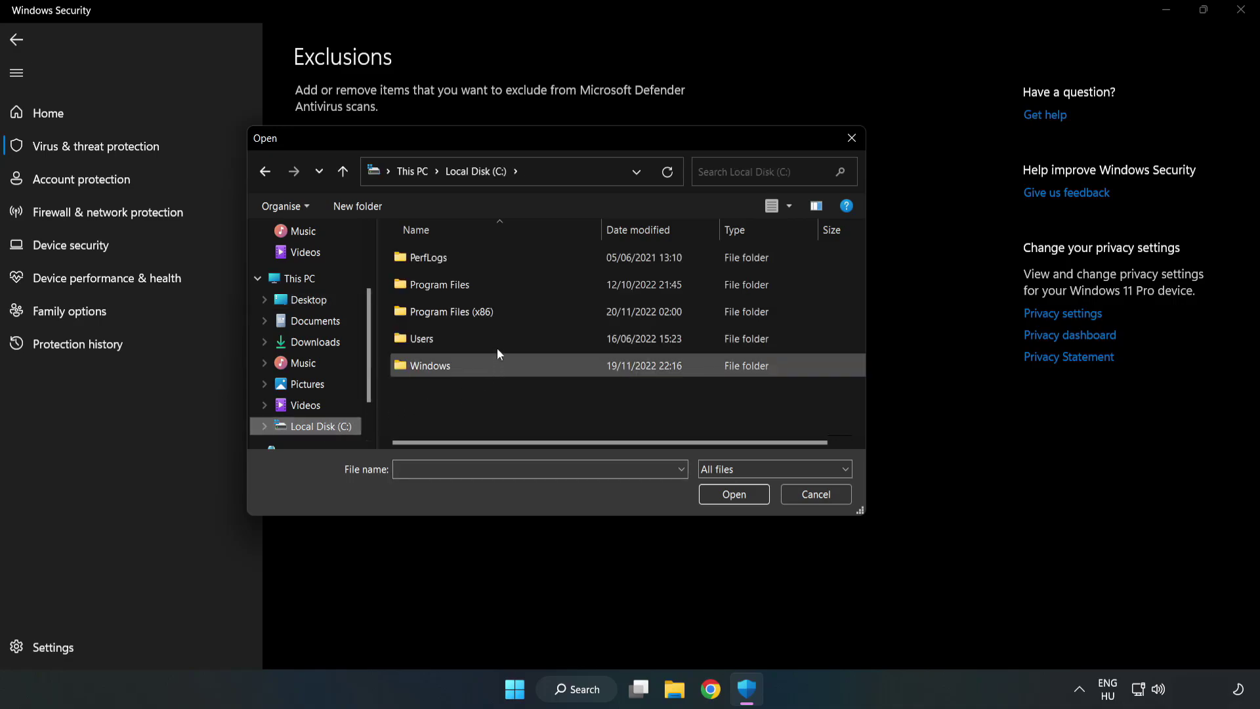
double_click(495, 313)
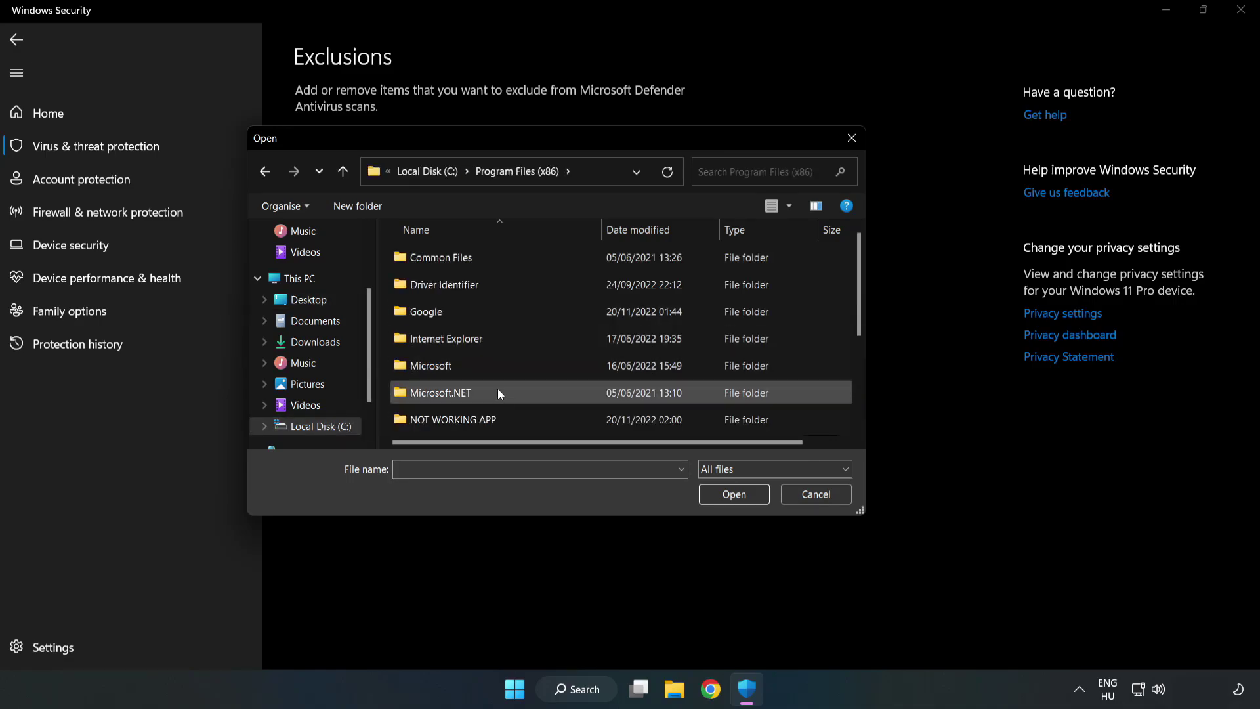
double_click(495, 419)
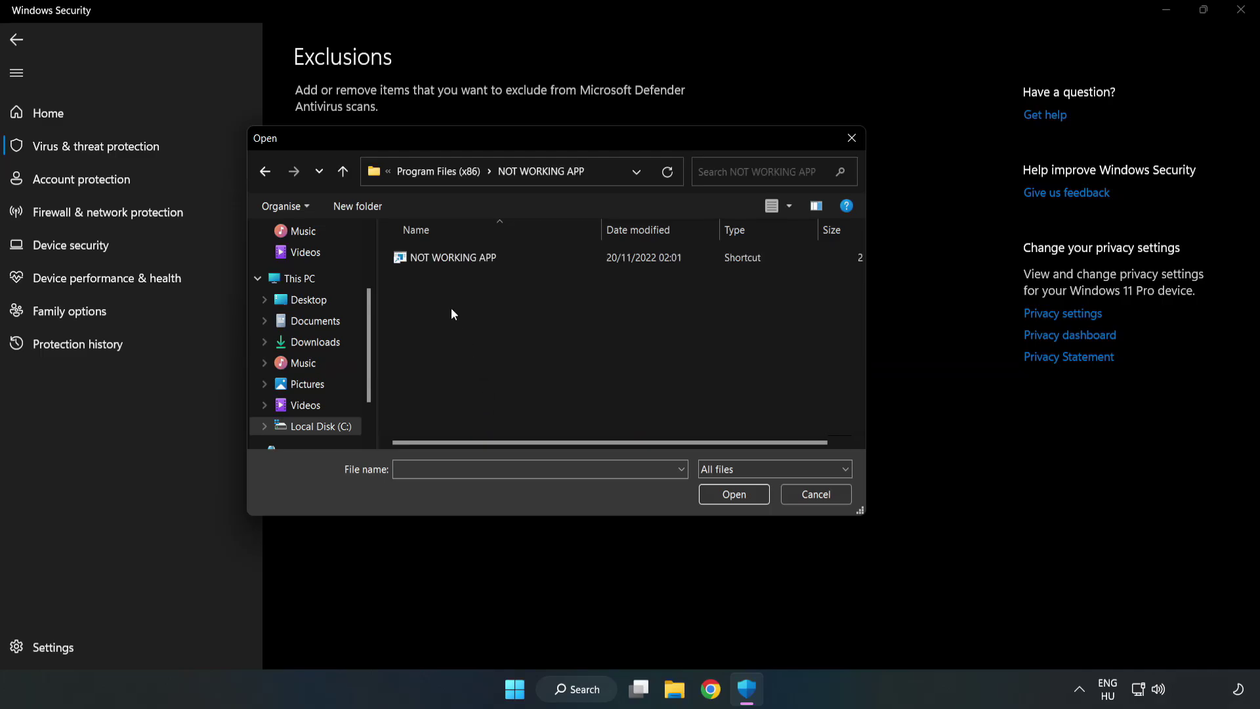
left_click(445, 258)
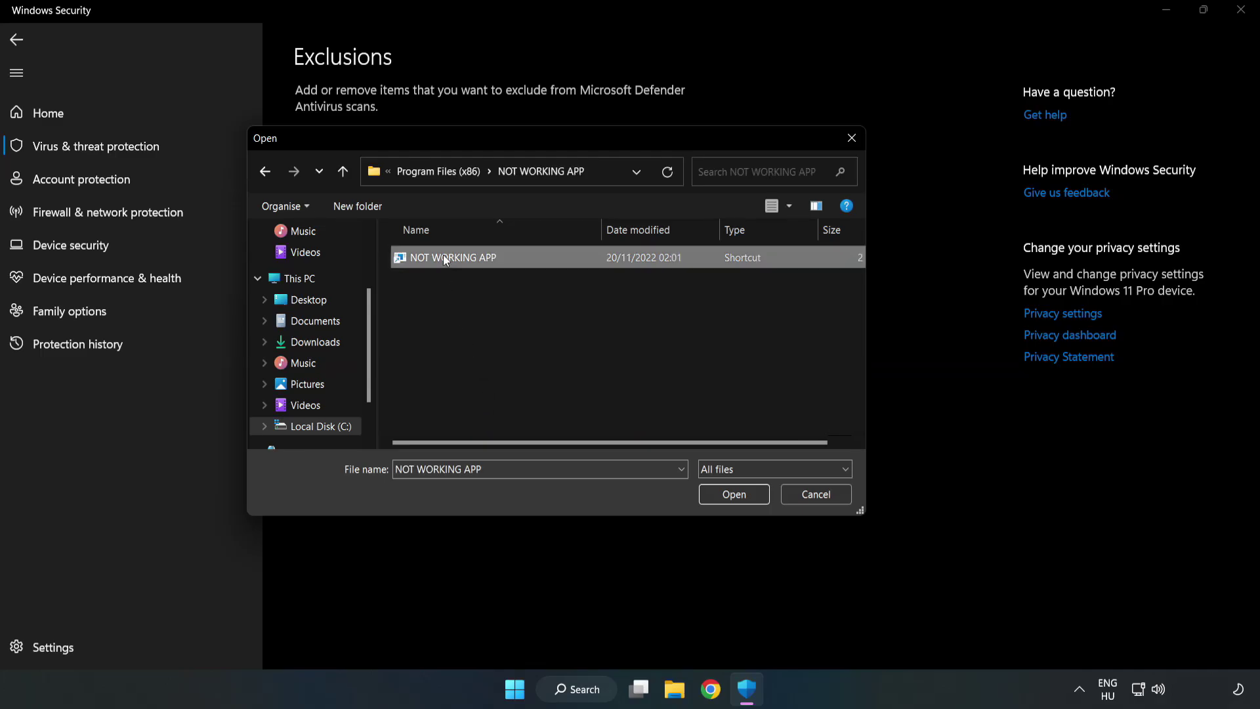
left_click(734, 495)
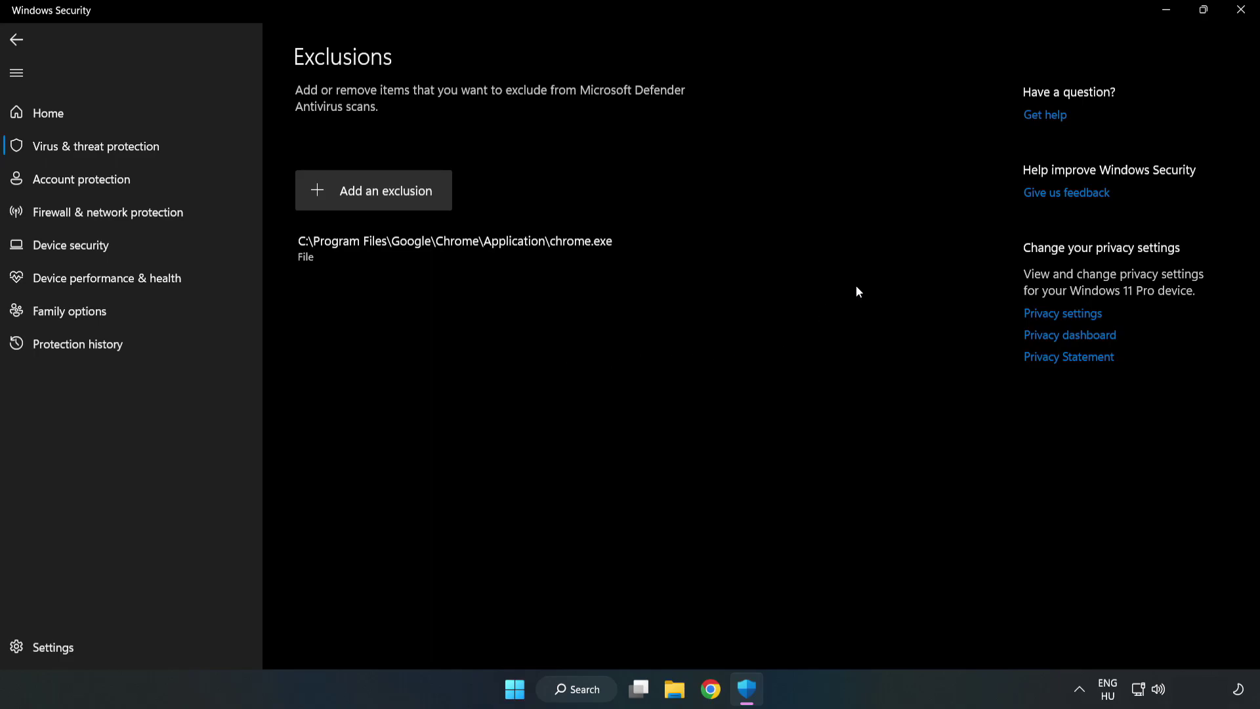
Close Windows Security and bring up the Start menu power options showing Restart
left_click(1240, 16)
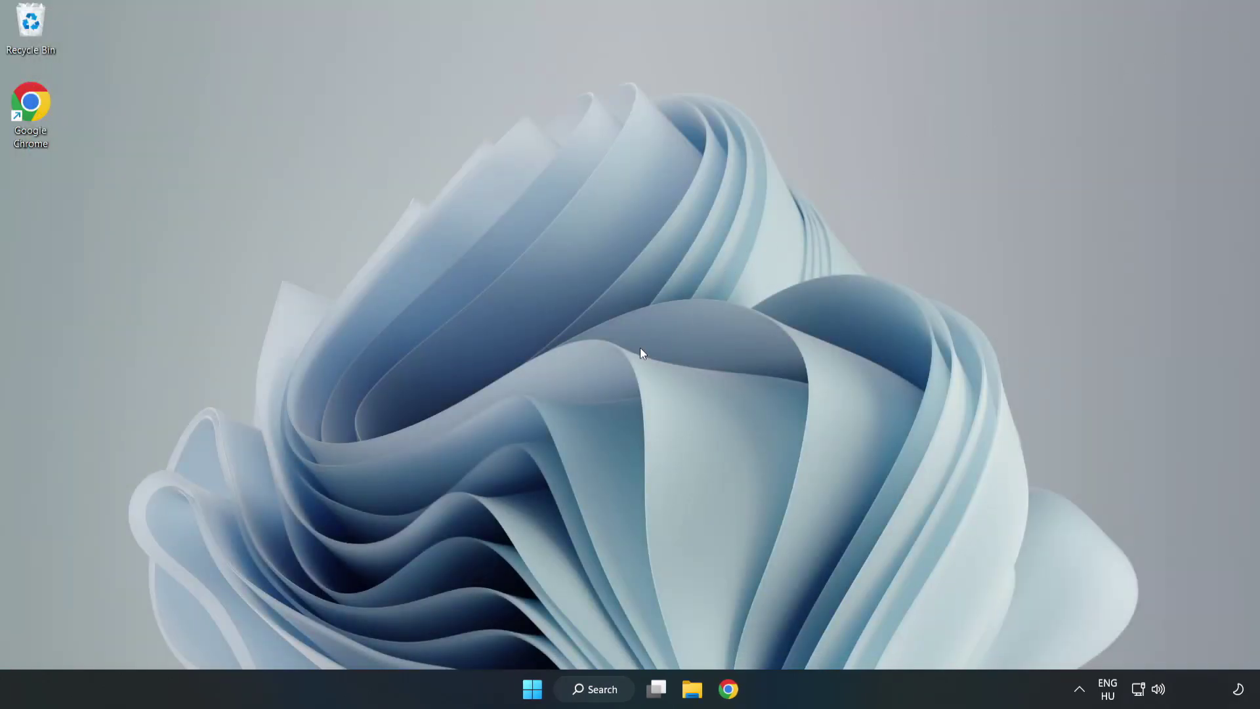
left_click(532, 689)
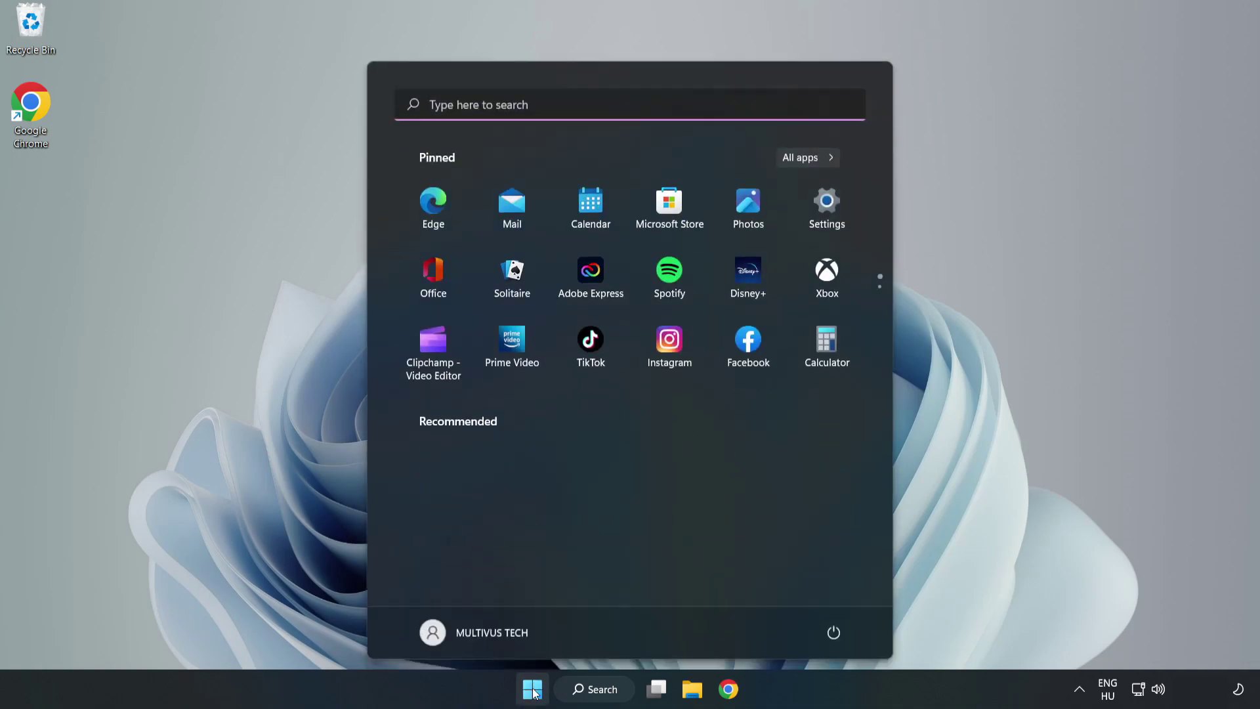
left_click(842, 632)
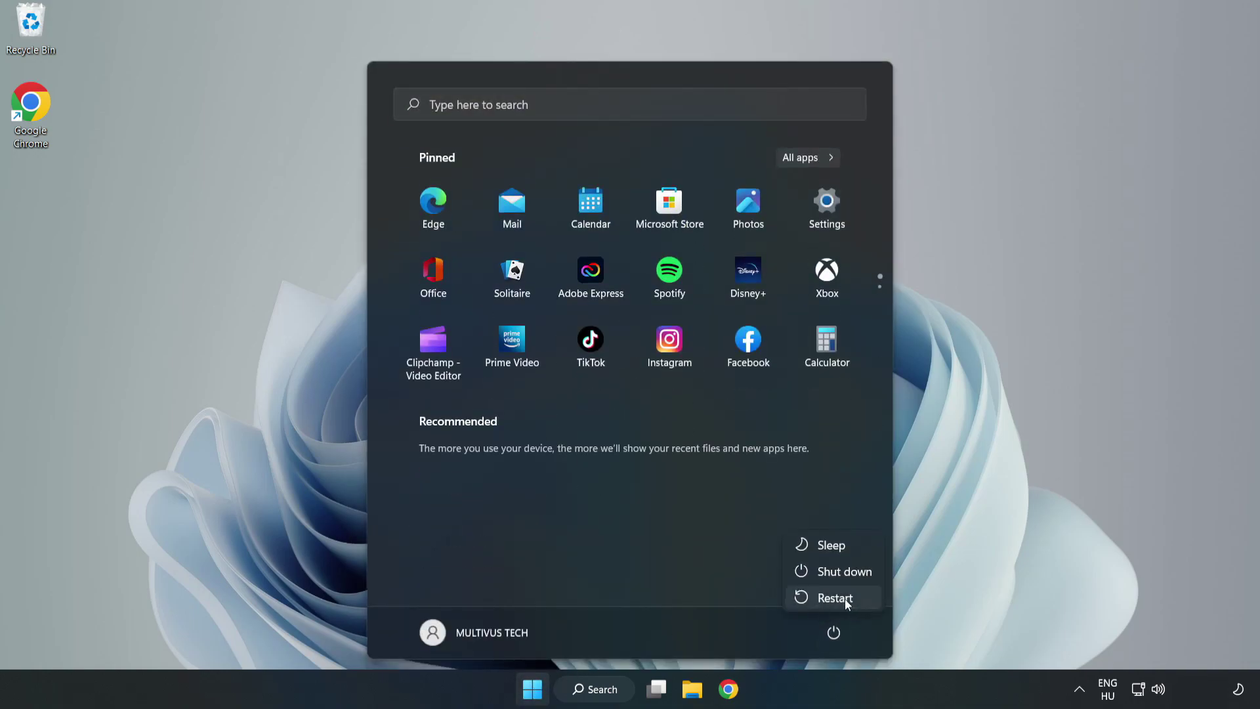